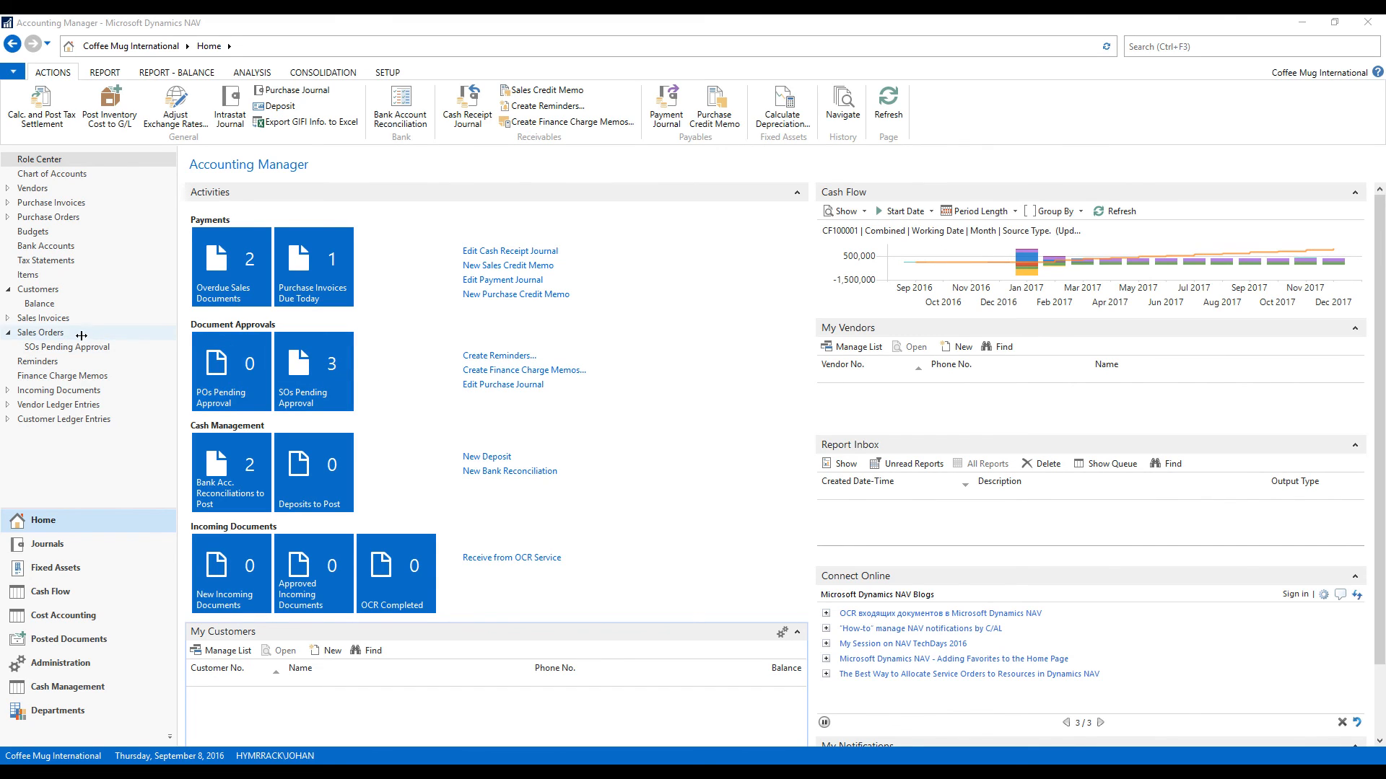
- Go to the Items list from the Role Center navigation pane
{"action": "left_click", "coordinate": [32, 275]}
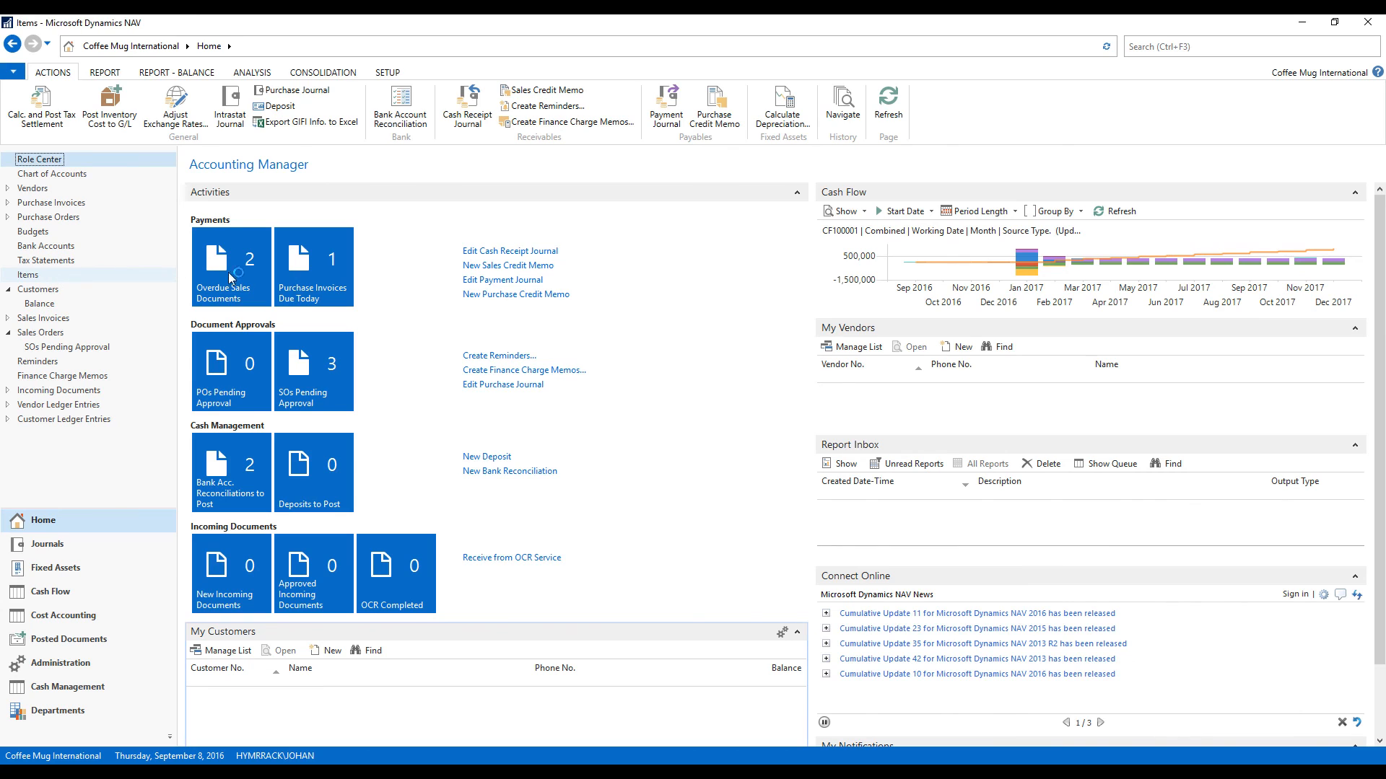
- Create item GIFTBAG, Coffee Gift Bag, with base unit of measure EA
{"action": "left_click", "coordinate": [25, 108]}
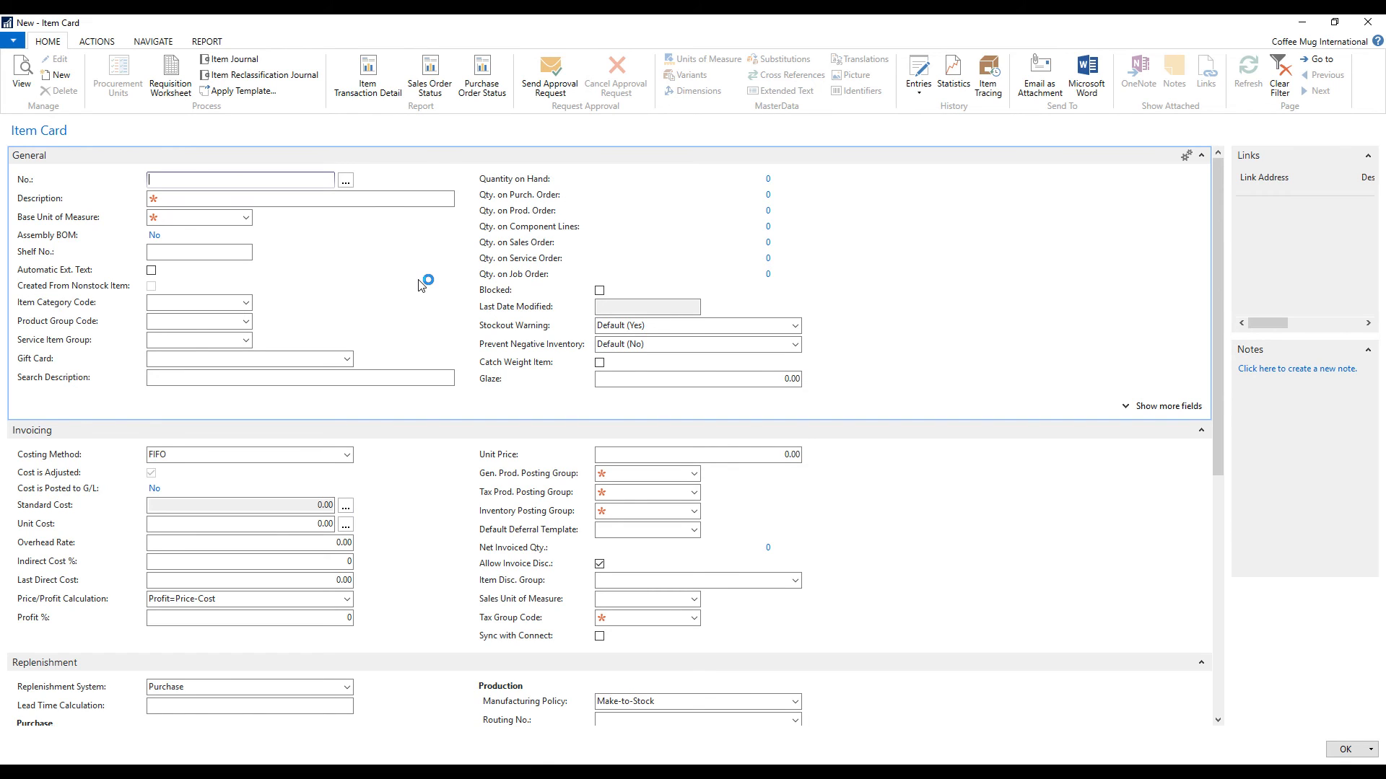
{"action": "type", "text": "GIFT"}
{"action": "type", "text": "BAG"}
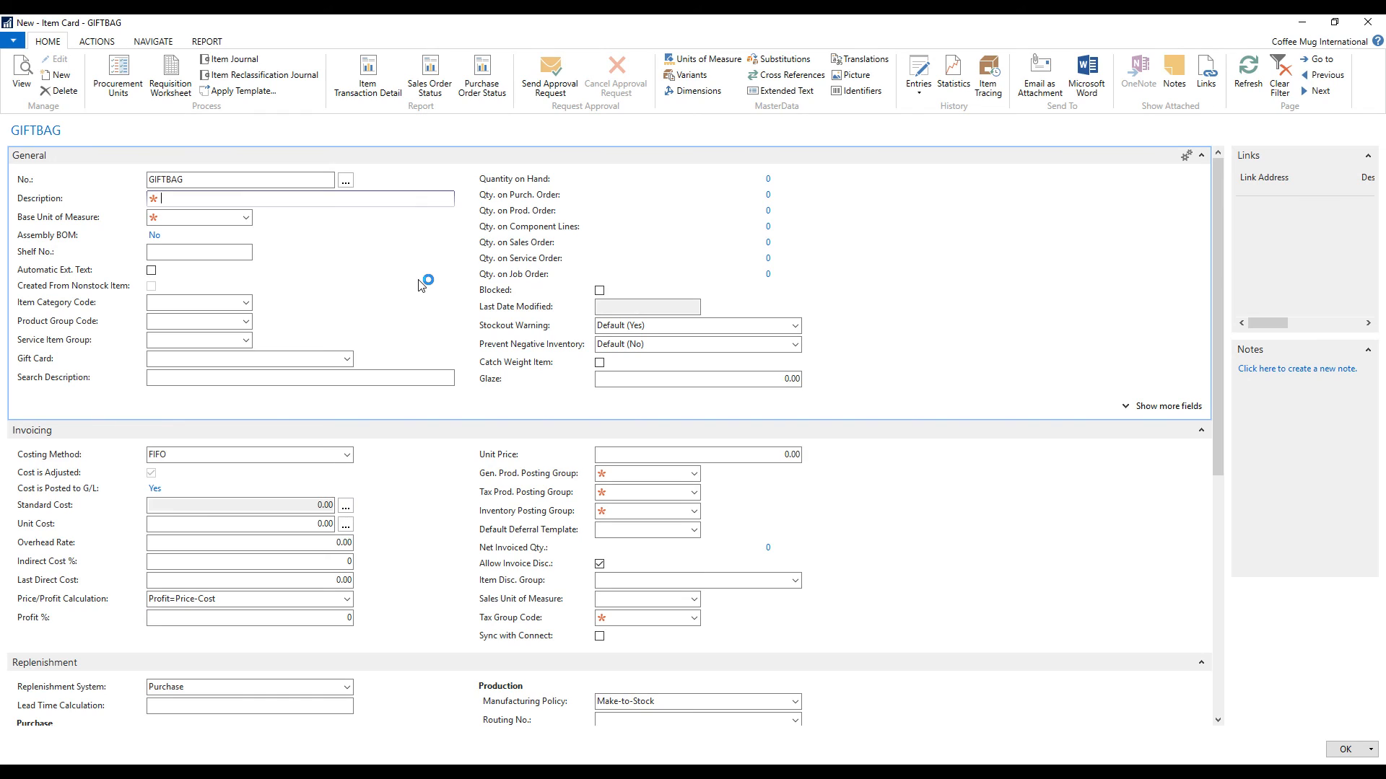
{"action": "type", "text": "offee "}
{"action": "type", "text": "Gift Bag"}
{"action": "key", "text": "Tab"}
{"action": "type", "text": "EA"}
{"action": "key", "text": "Tab"}
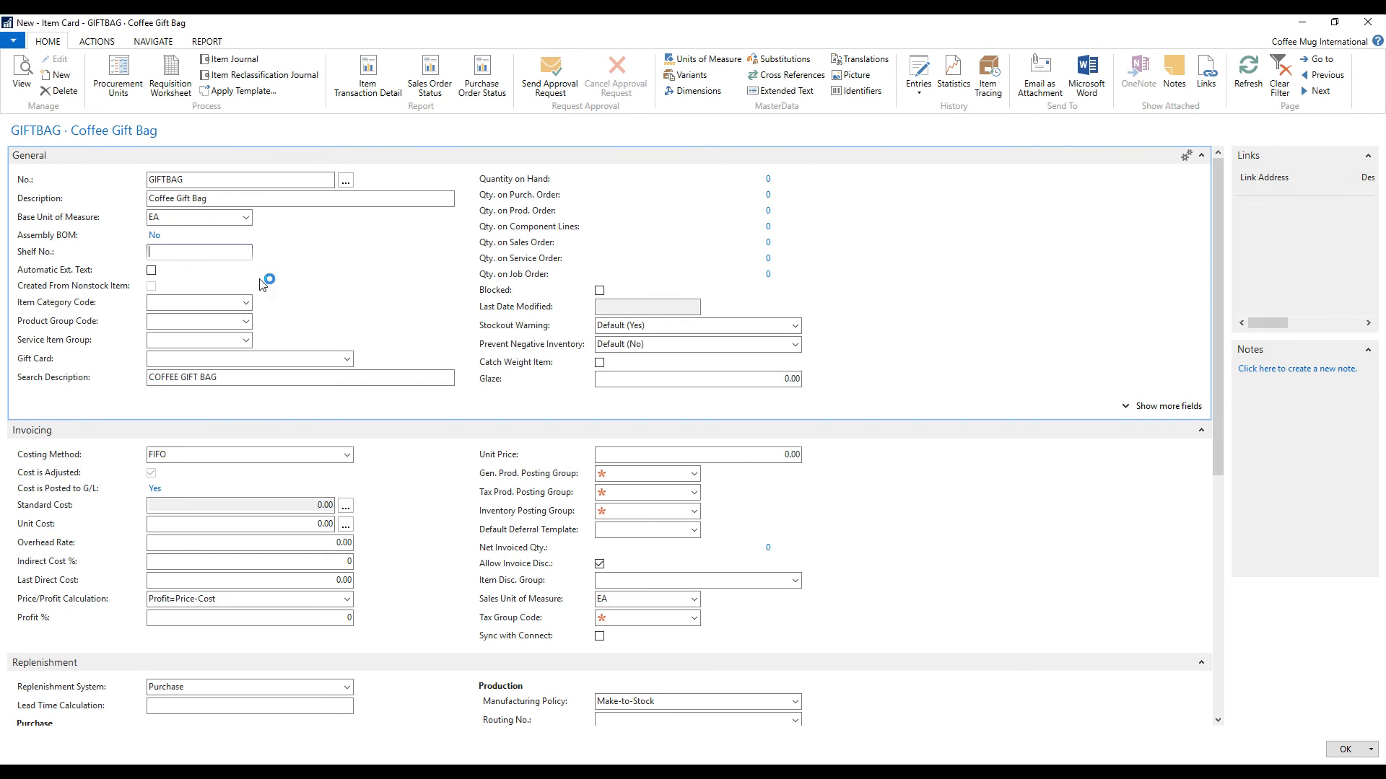
- Assign item category MISC to the Coffee Gift Bag item
{"action": "left_click", "coordinate": [246, 302]}
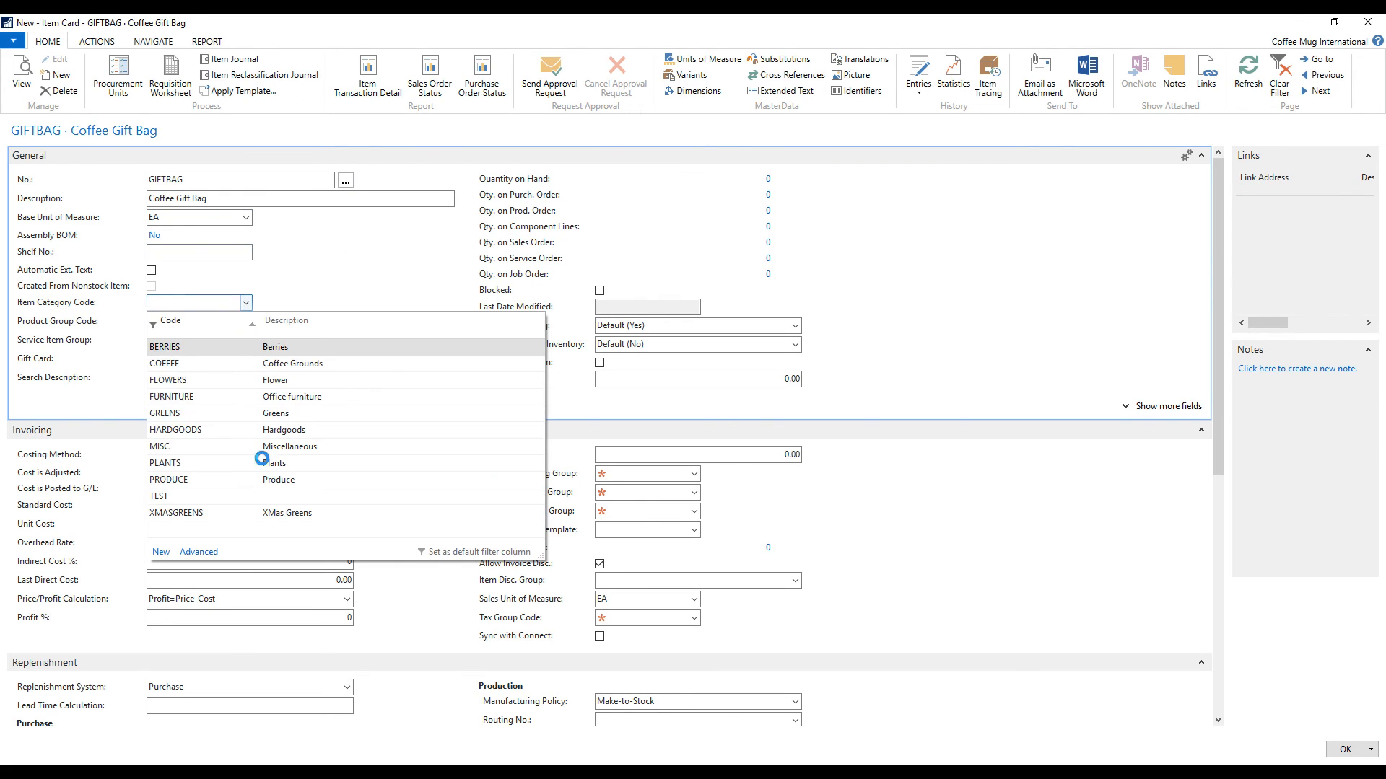
{"action": "left_click", "coordinate": [159, 447]}
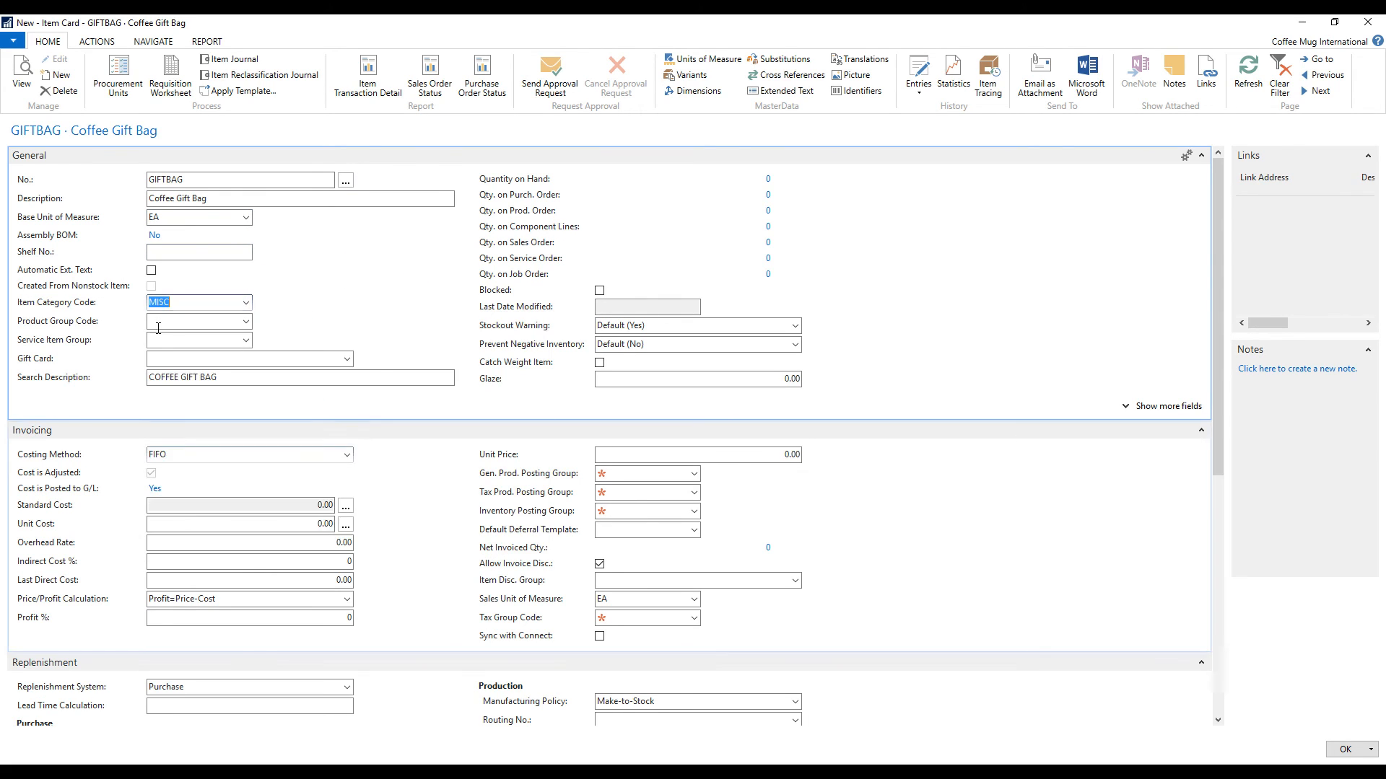
{"action": "key", "text": "Tab"}
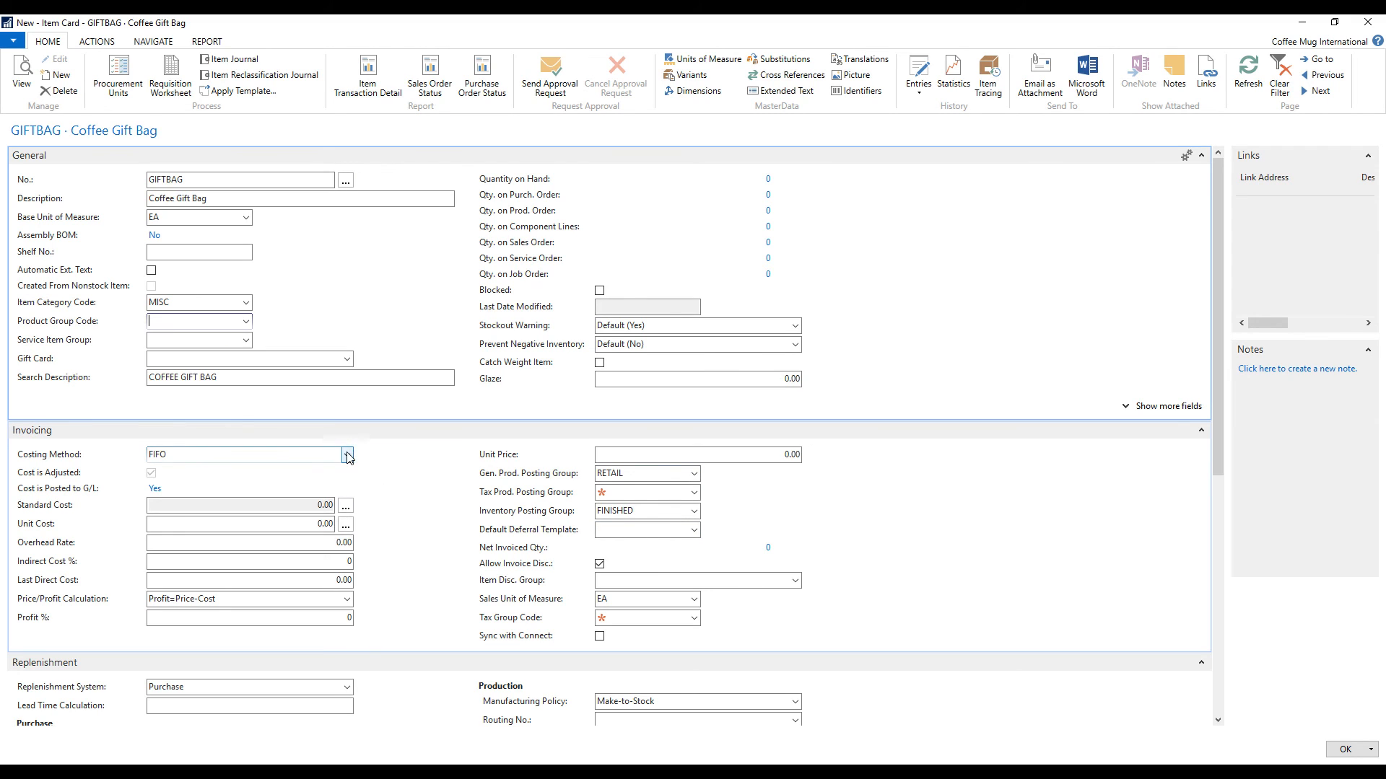
{"action": "left_click", "coordinate": [345, 456]}
- Set GIFTBAG to Standard costing with Assembly as its replenishment system
{"action": "left_click", "coordinate": [169, 537]}
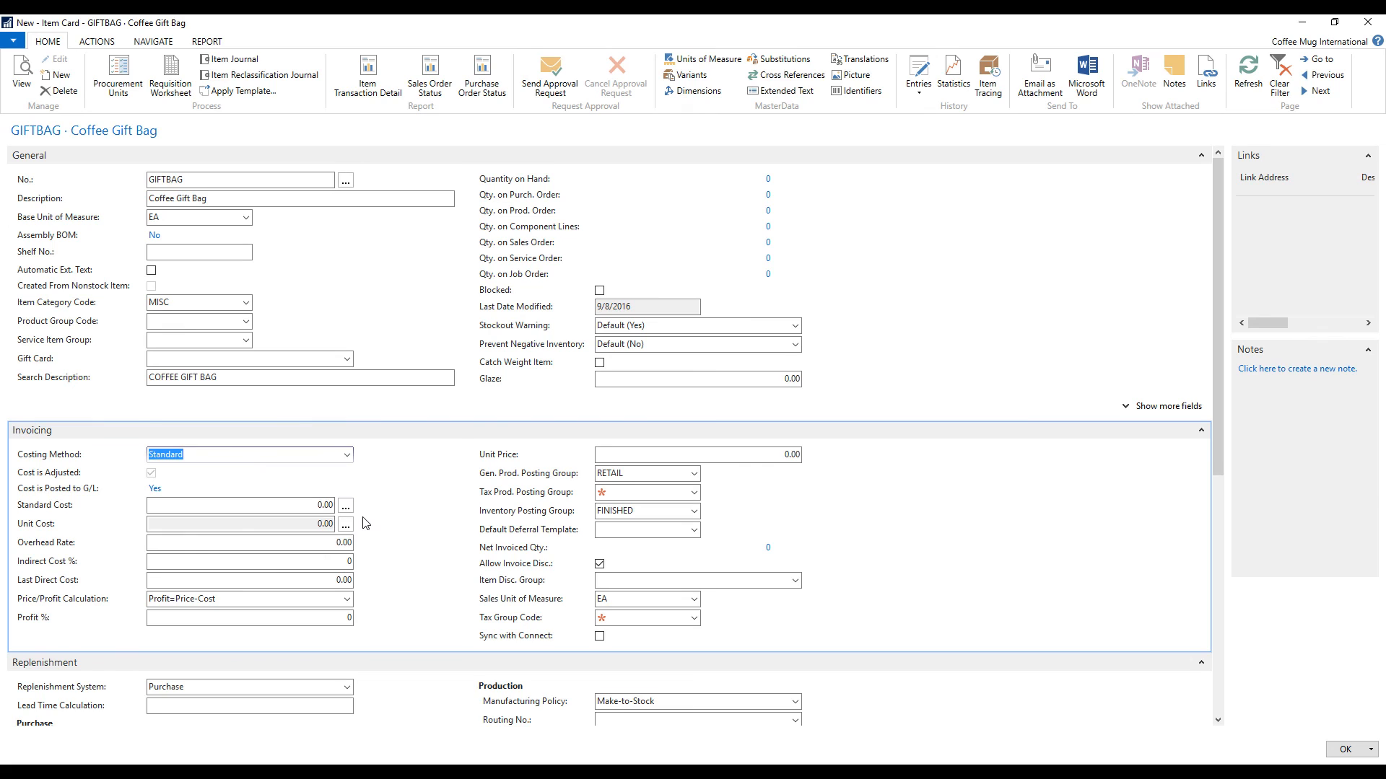
{"action": "scroll", "coordinate": [365, 521], "scroll_direction": "down", "scroll_amount": 2}
{"action": "scroll", "coordinate": [365, 521], "scroll_direction": "down", "scroll_amount": 2}
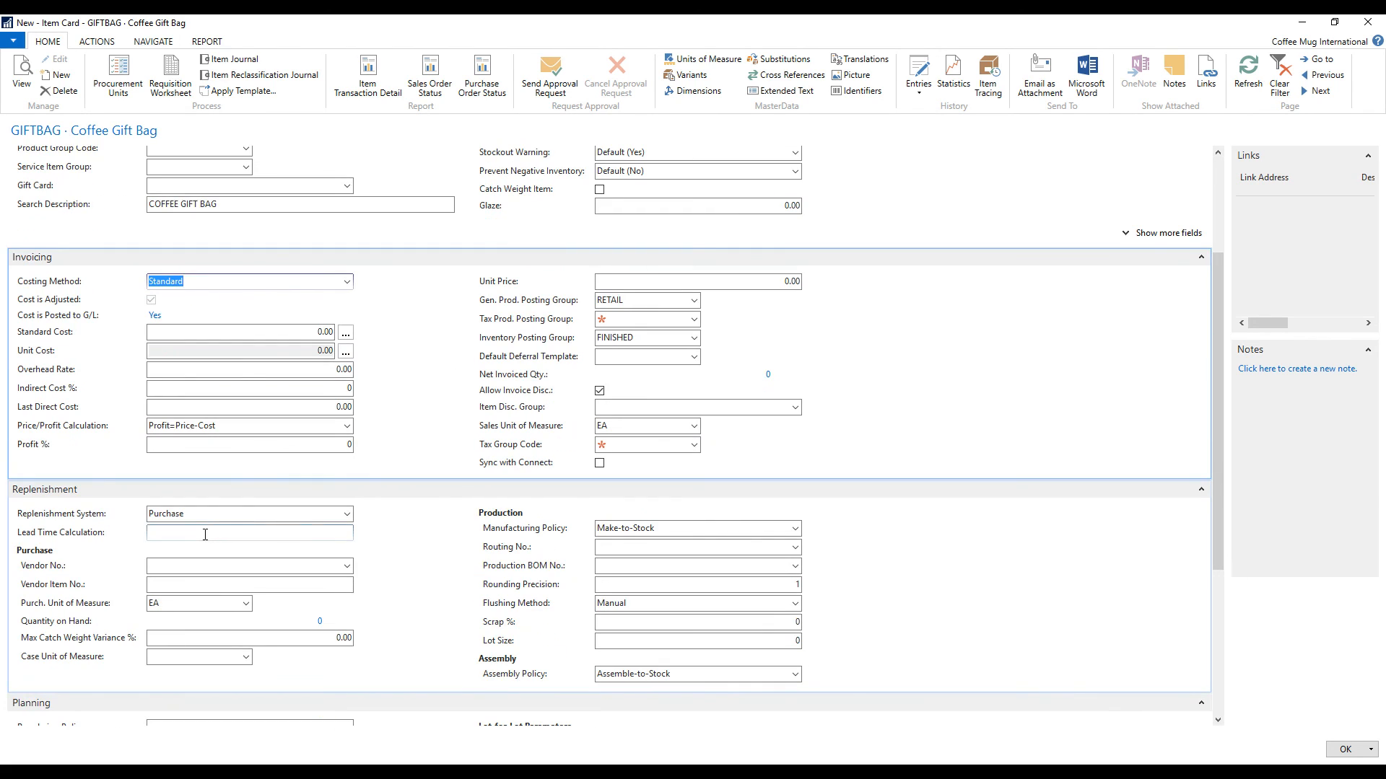
{"action": "left_click", "coordinate": [346, 513]}
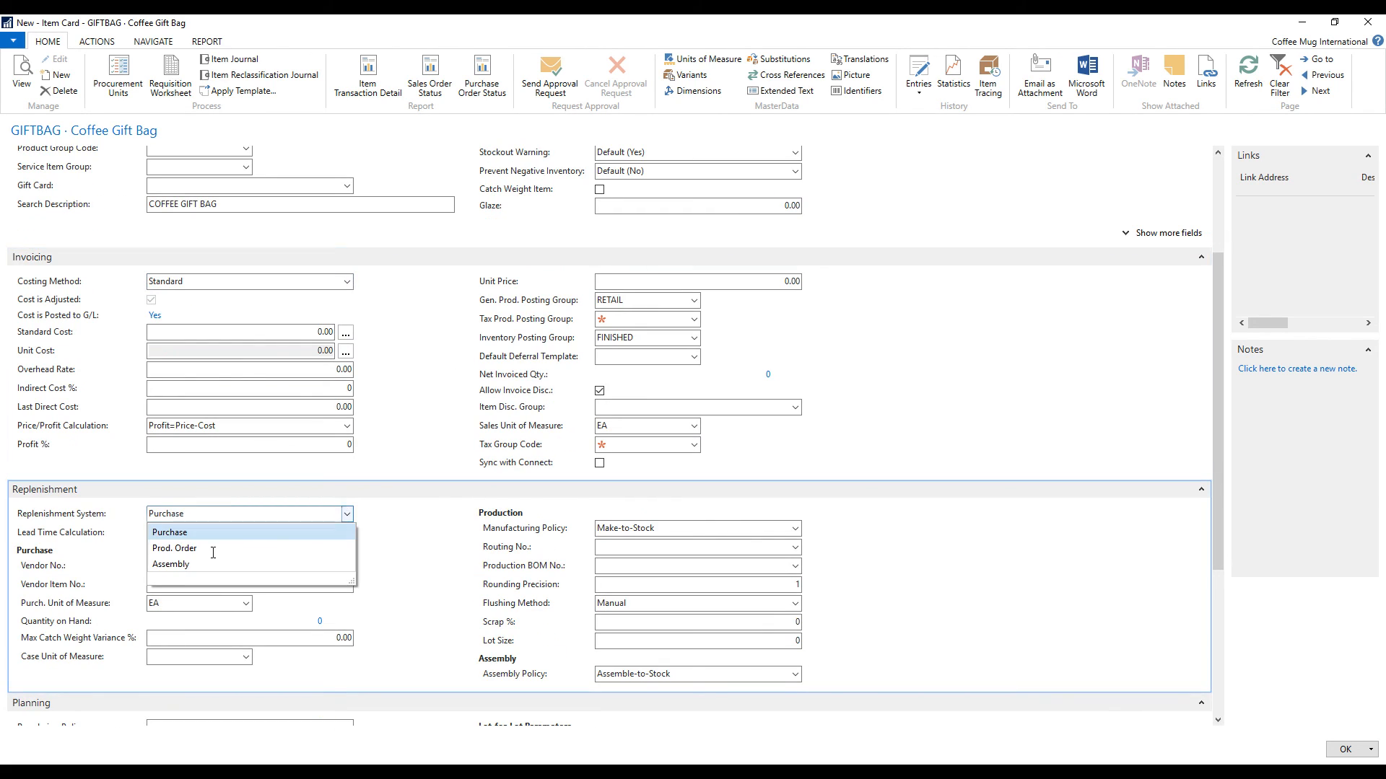
{"action": "left_click", "coordinate": [171, 565]}
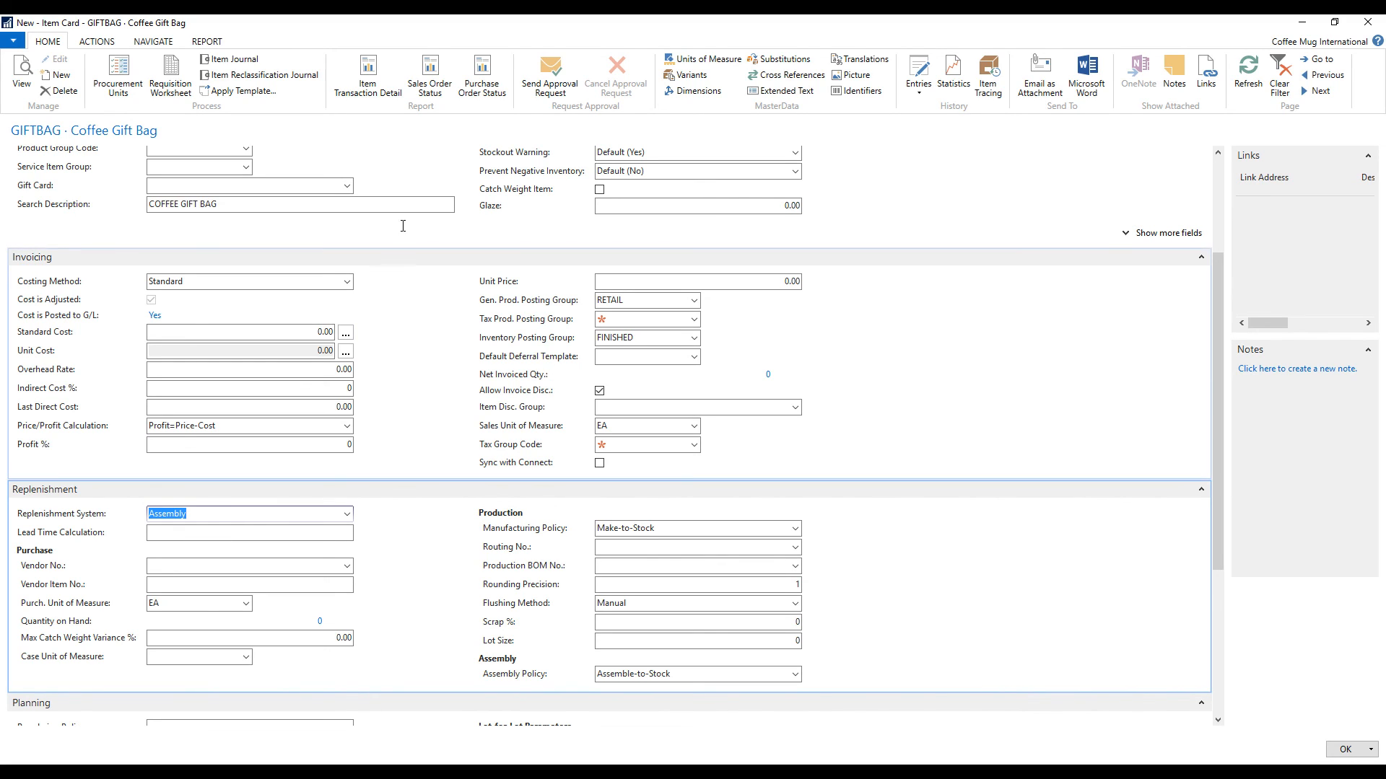
- Show GIFTBAG's assembly bill of materials from the item's navigate commands
{"action": "left_click", "coordinate": [153, 41]}
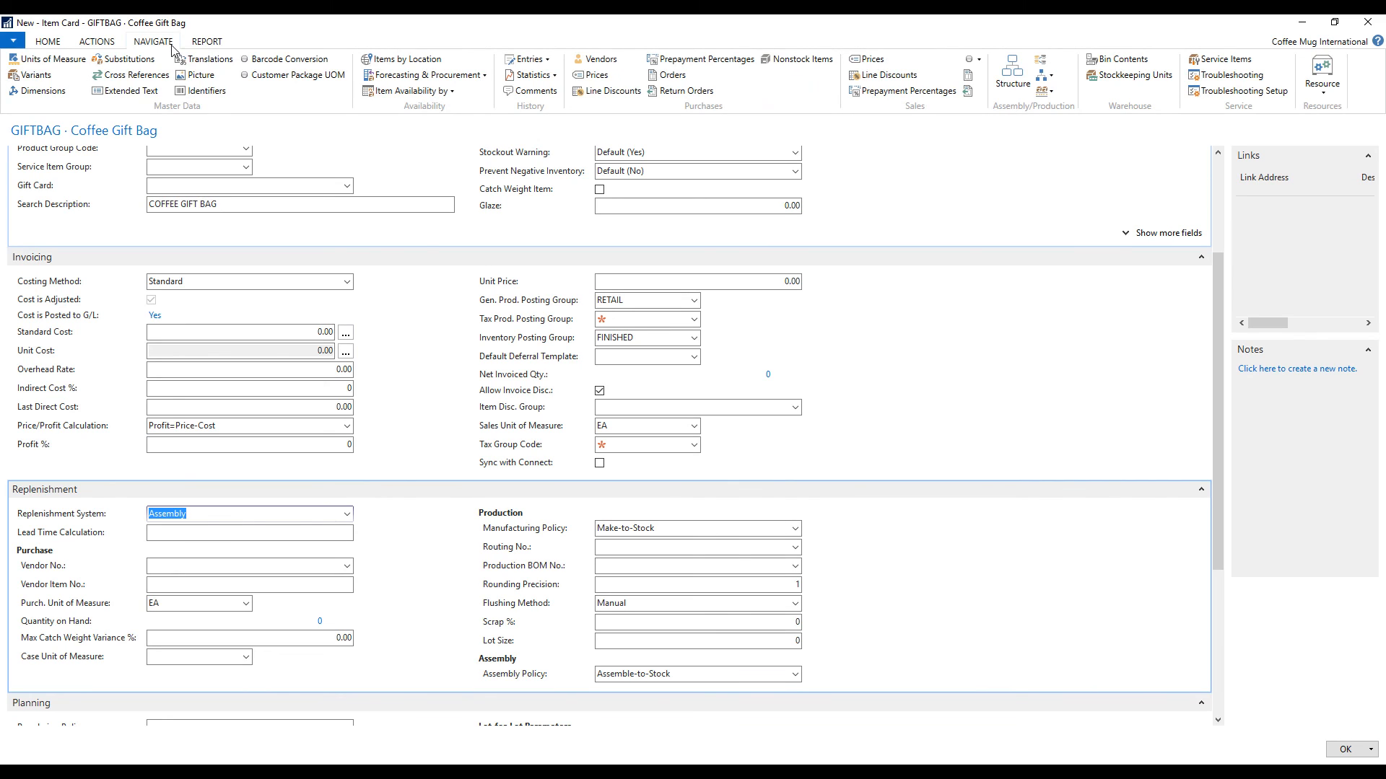
{"action": "left_click", "coordinate": [1045, 76]}
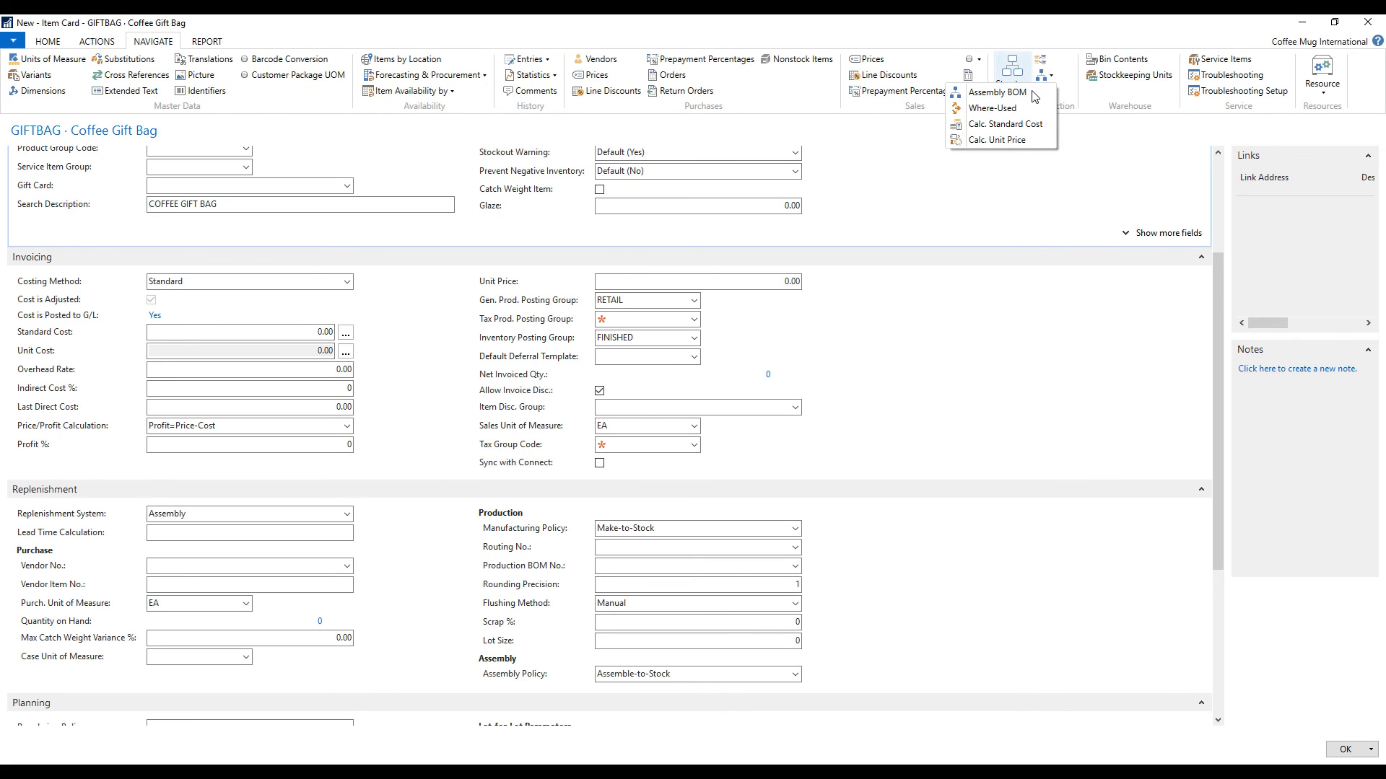
{"action": "left_click", "coordinate": [995, 91]}
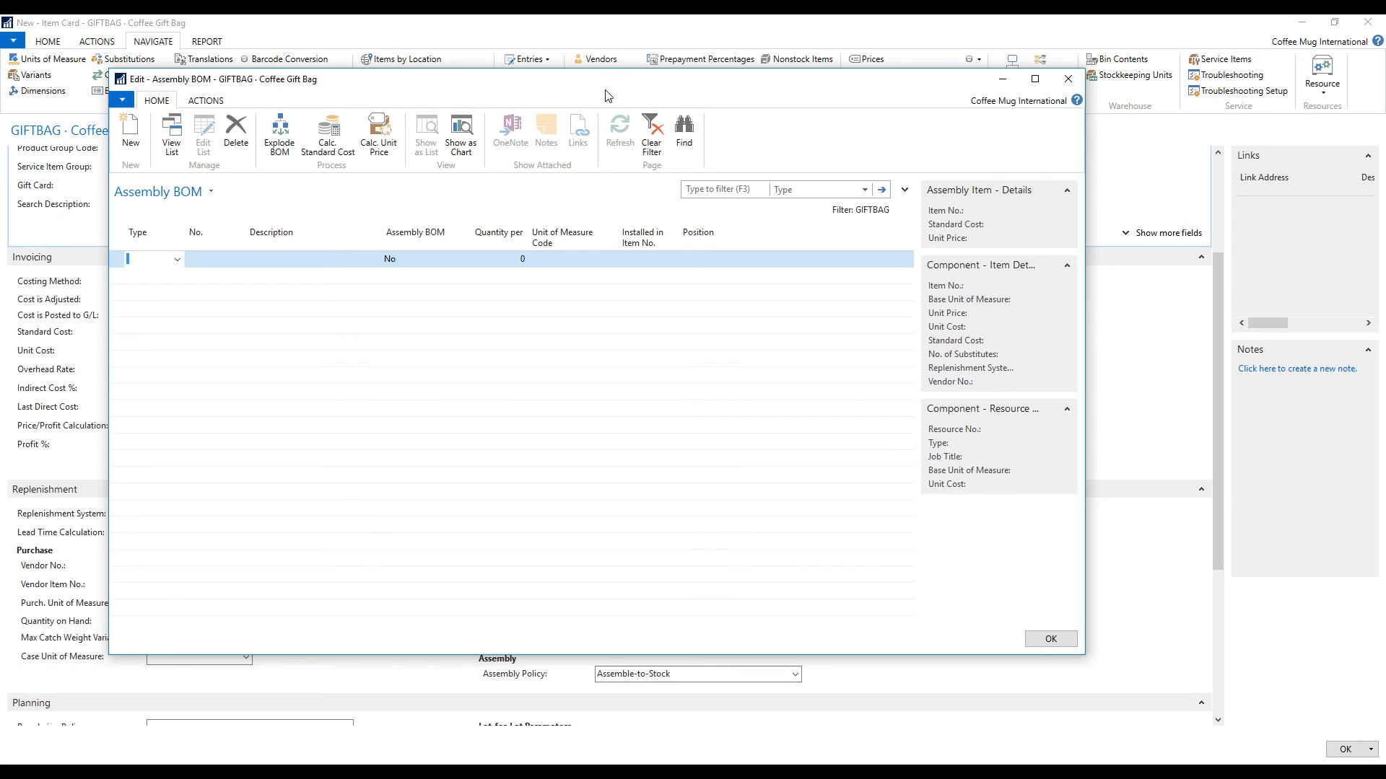
- Add item Standard Coffee Mug as the first BOM component, quantity per 1
{"action": "left_click", "coordinate": [177, 260]}
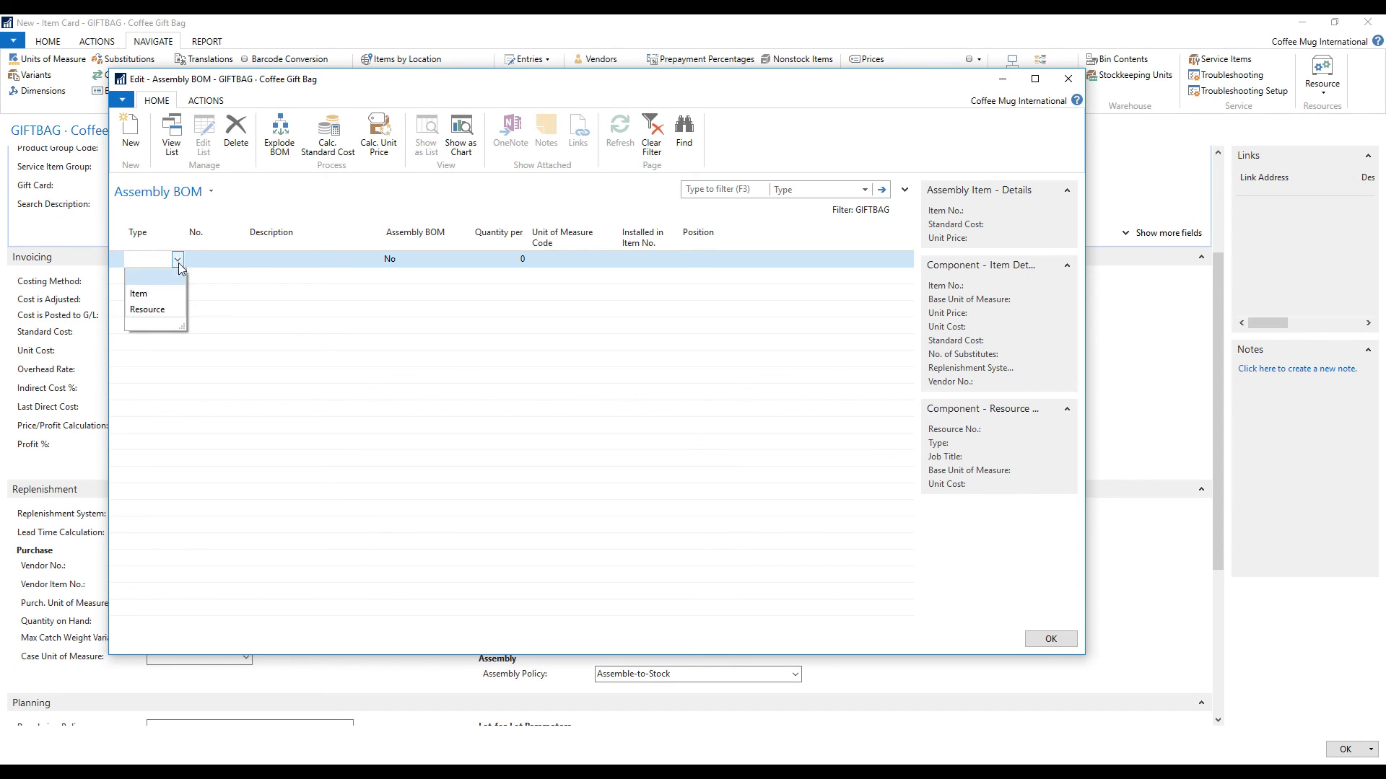
{"action": "left_click", "coordinate": [143, 290]}
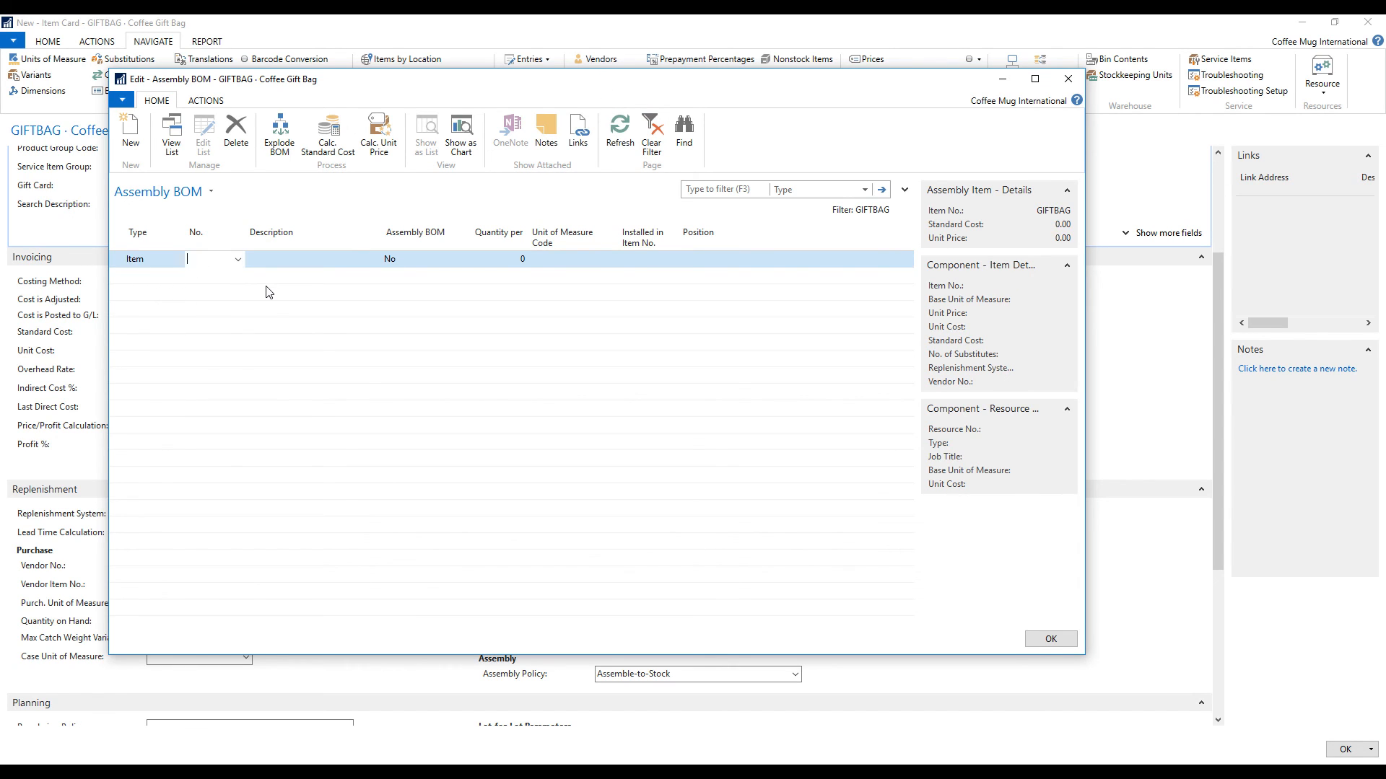
{"action": "type", "text": "stand"}
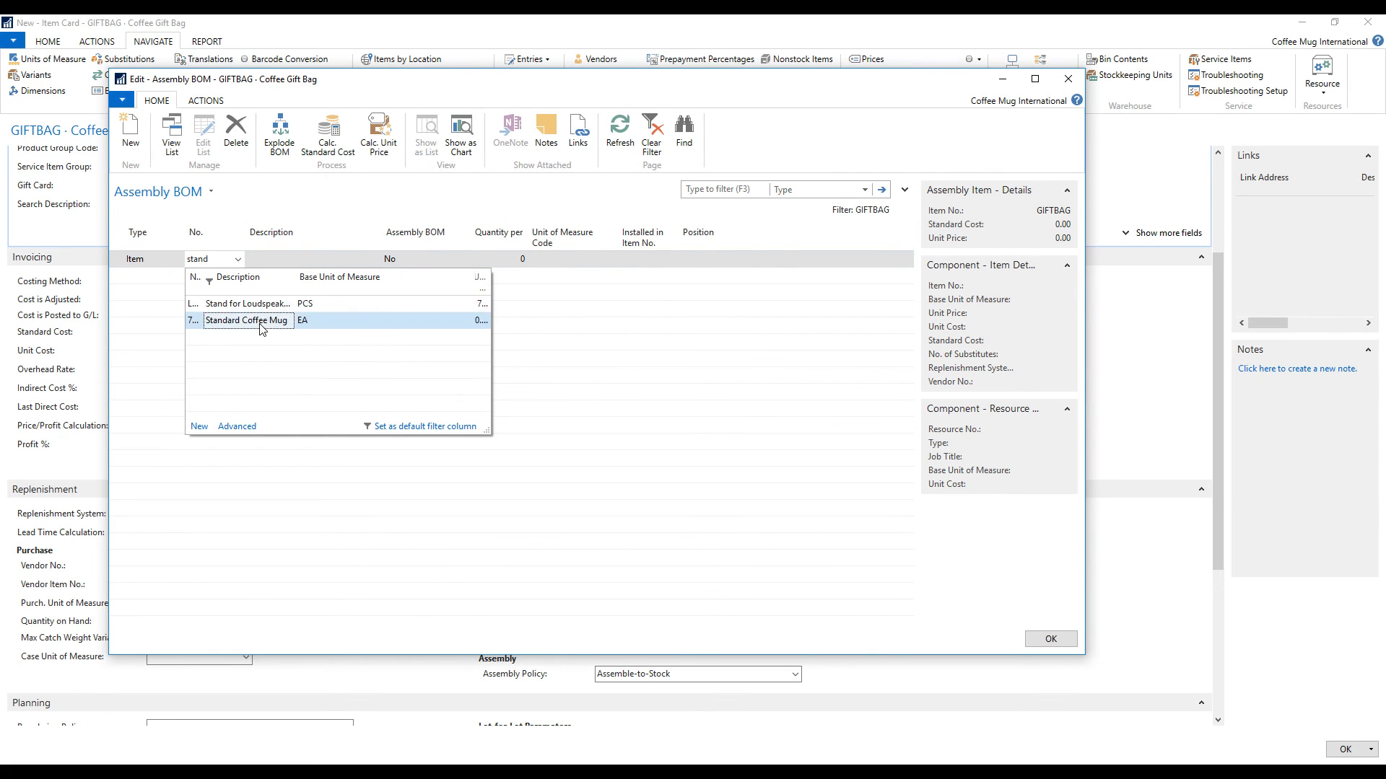
{"action": "left_click", "coordinate": [247, 321]}
{"action": "left_click", "coordinate": [519, 260]}
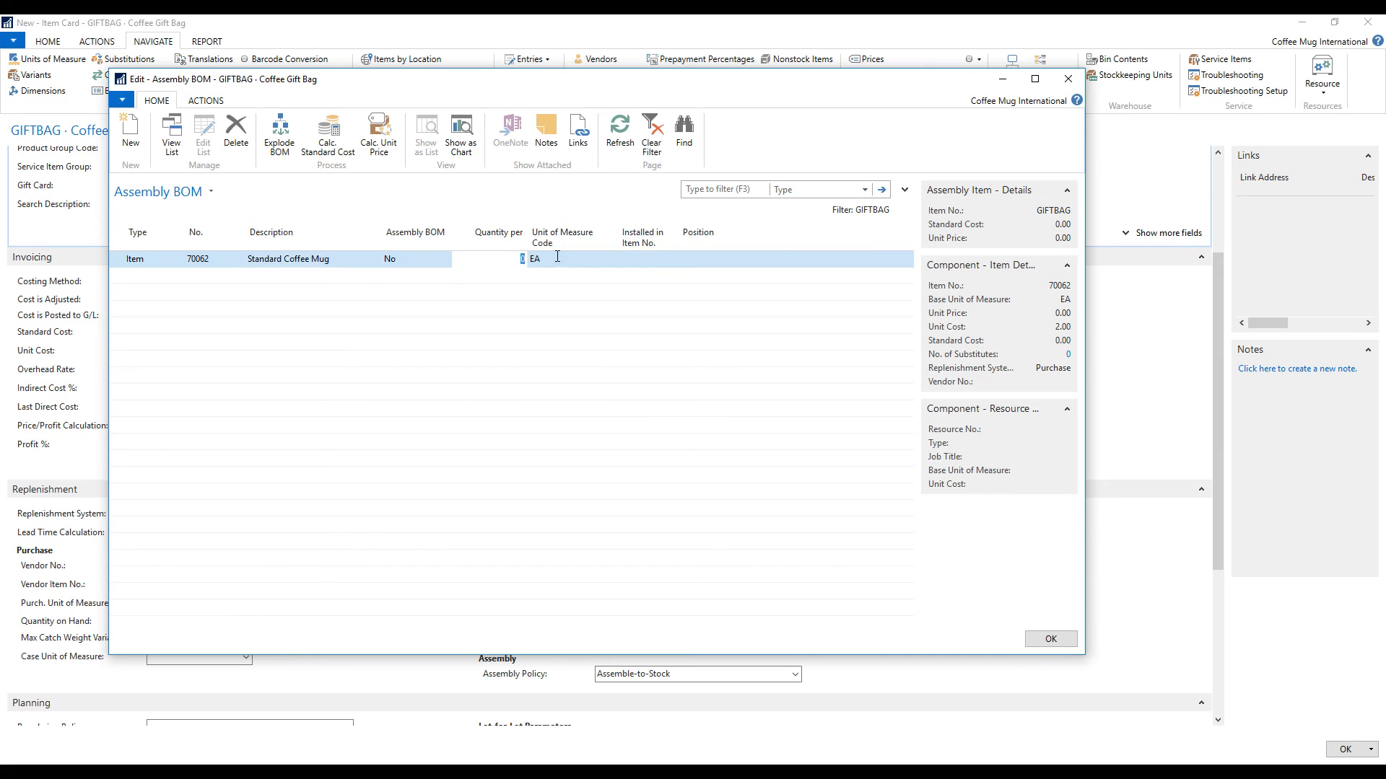
{"action": "type", "text": "1"}
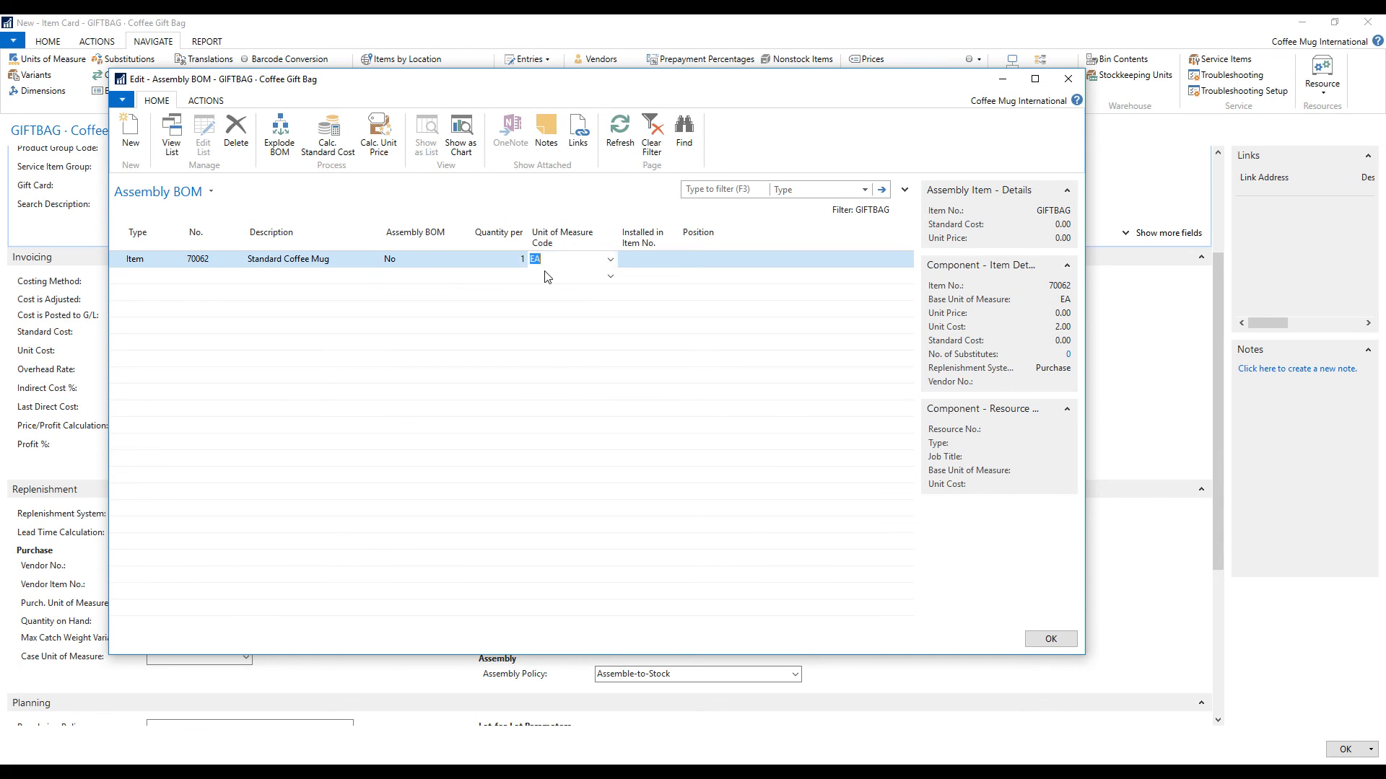
- Add item COFFEEBEANS, Mexican Coffee Beans, 1 LBS, as the second component
{"action": "left_click", "coordinate": [150, 277]}
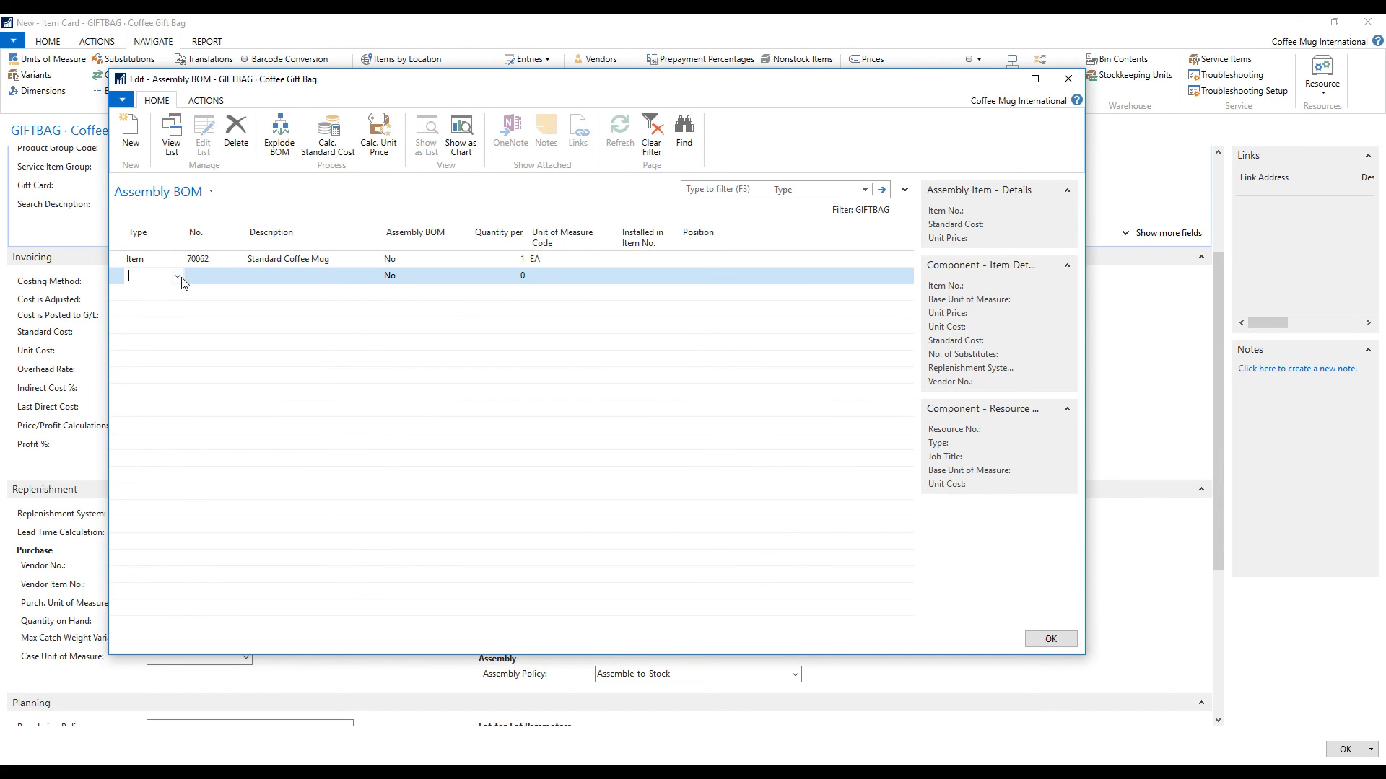
{"action": "left_click", "coordinate": [177, 276]}
{"action": "left_click", "coordinate": [152, 323]}
{"action": "left_click", "coordinate": [200, 277]}
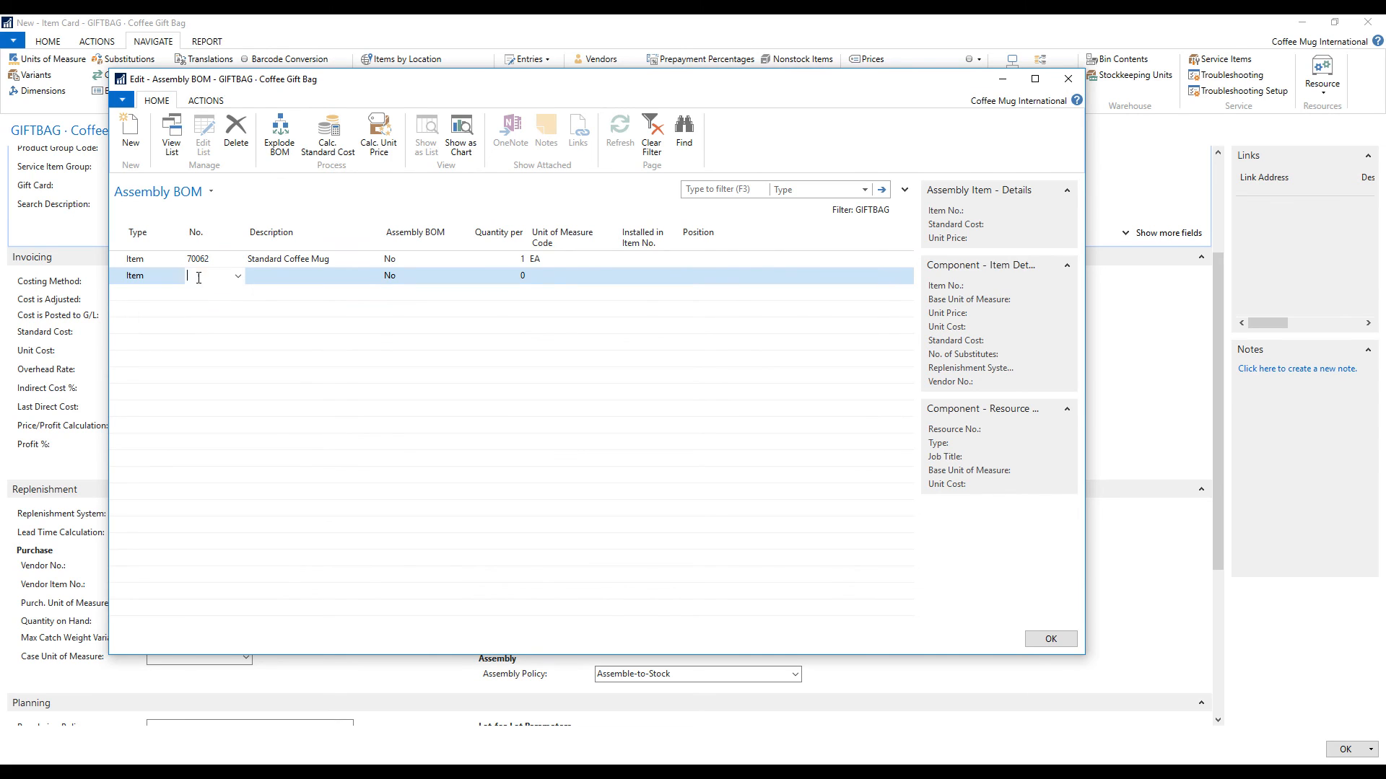
{"action": "type", "text": "coffe"}
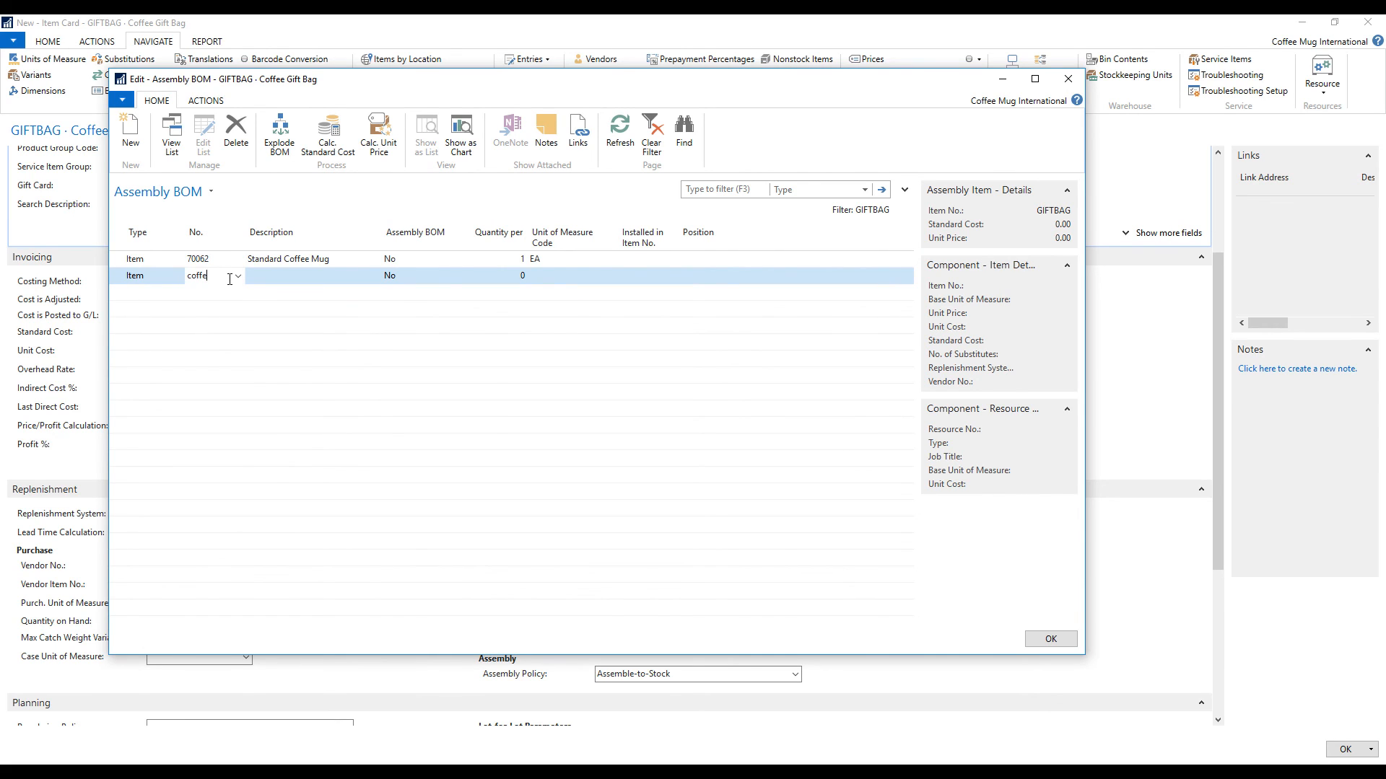
{"action": "left_click", "coordinate": [241, 337]}
{"action": "left_click", "coordinate": [299, 283]}
{"action": "left_click", "coordinate": [504, 280]}
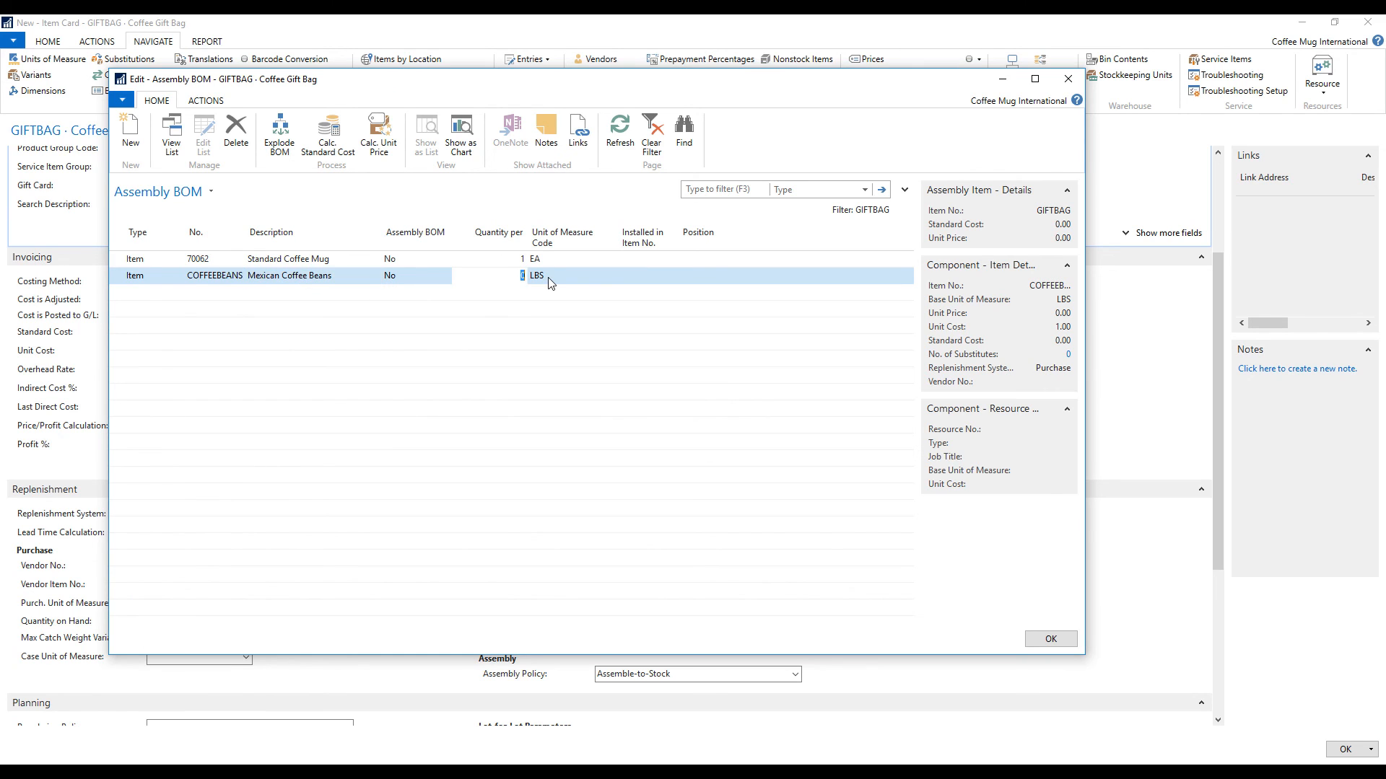
{"action": "left_click", "coordinate": [550, 280]}
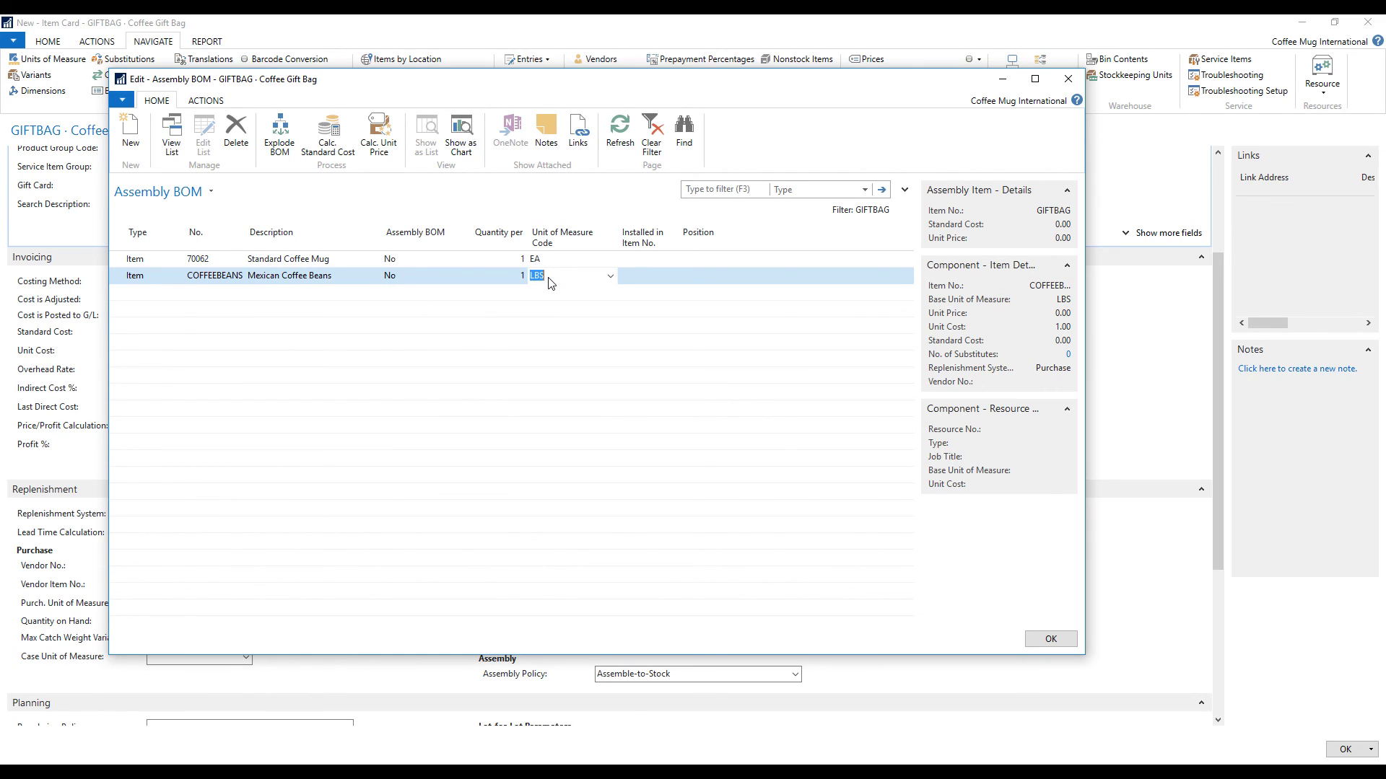
{"action": "left_click", "coordinate": [168, 292]}
{"action": "type", "text": "re"}
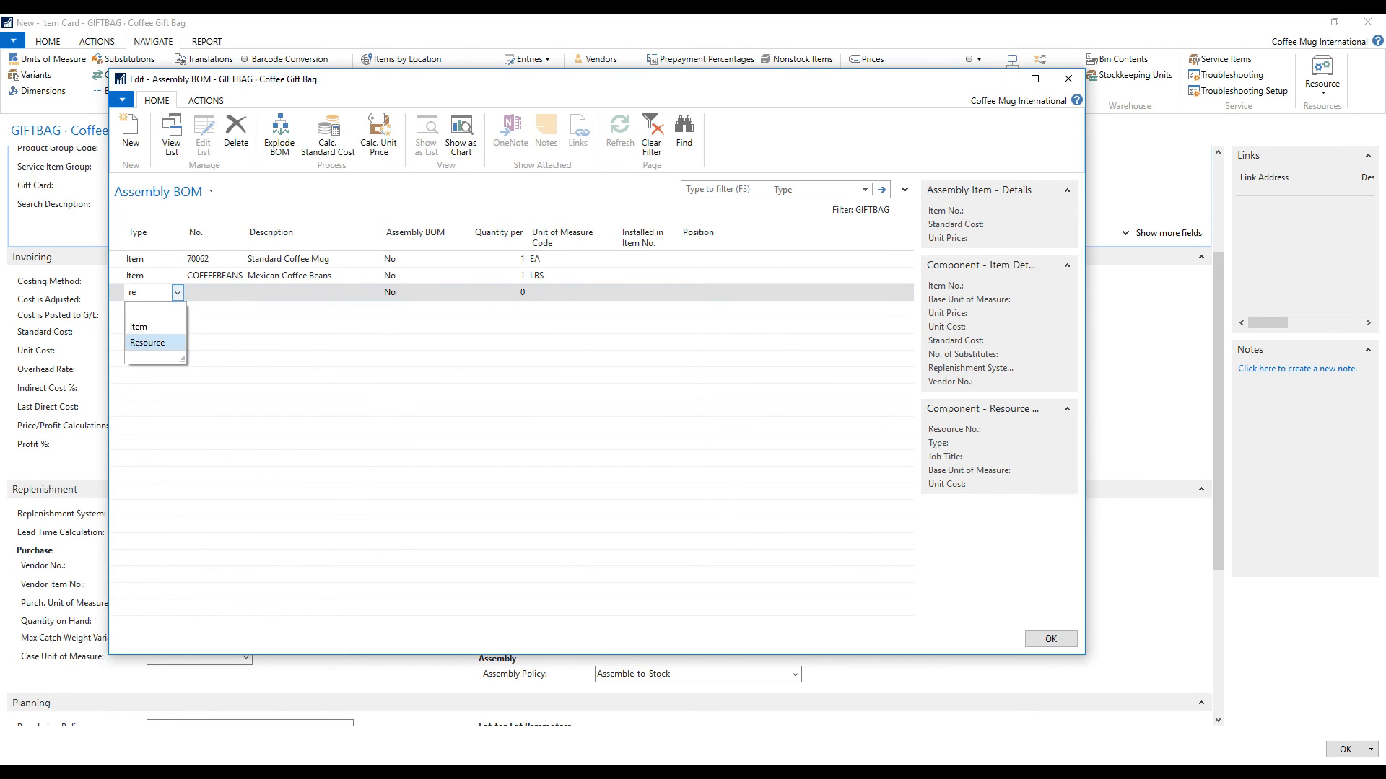
- Add resource LINDA, Linda Martin, as the third BOM line
{"action": "key", "text": "Tab"}
{"action": "key", "text": "alt+Down"}
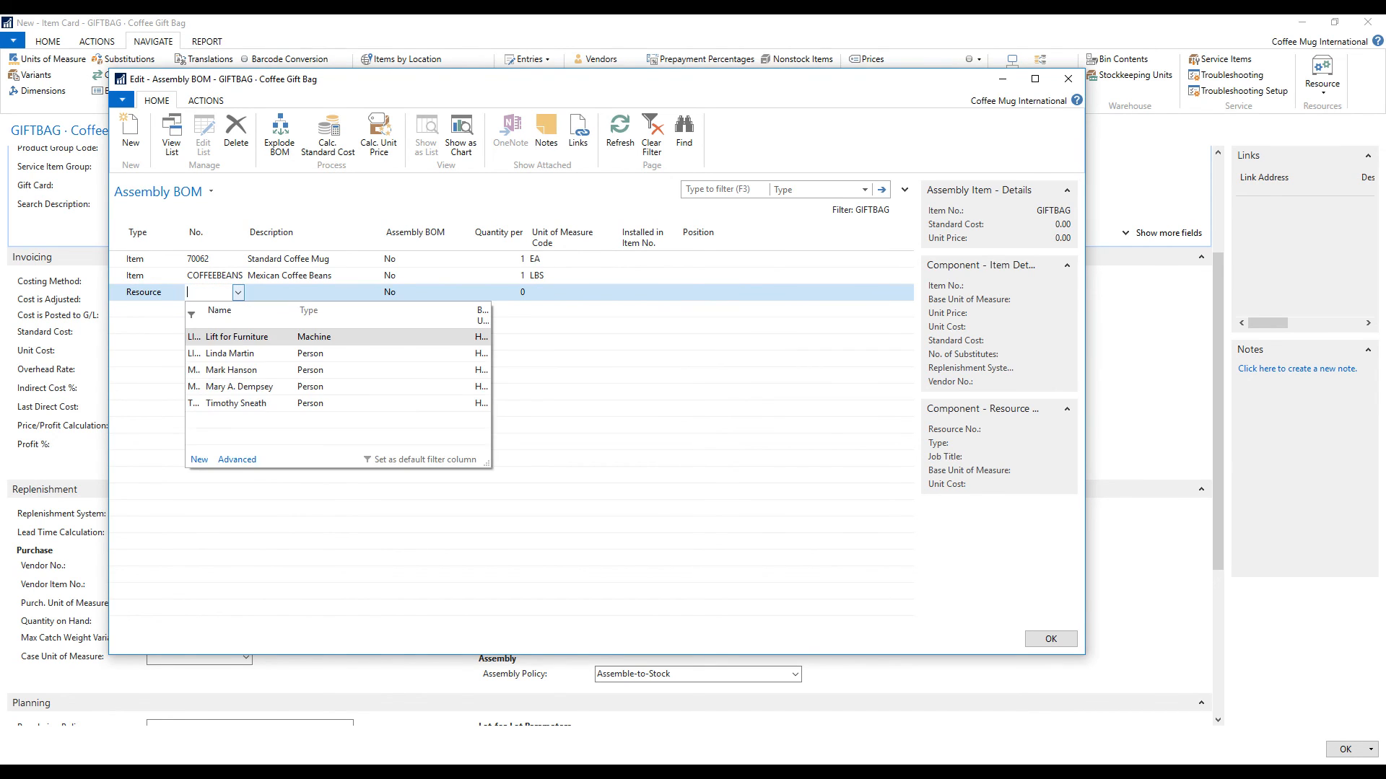
{"action": "key", "text": "Down"}
{"action": "key", "text": "Return"}
{"action": "key", "text": "Down"}
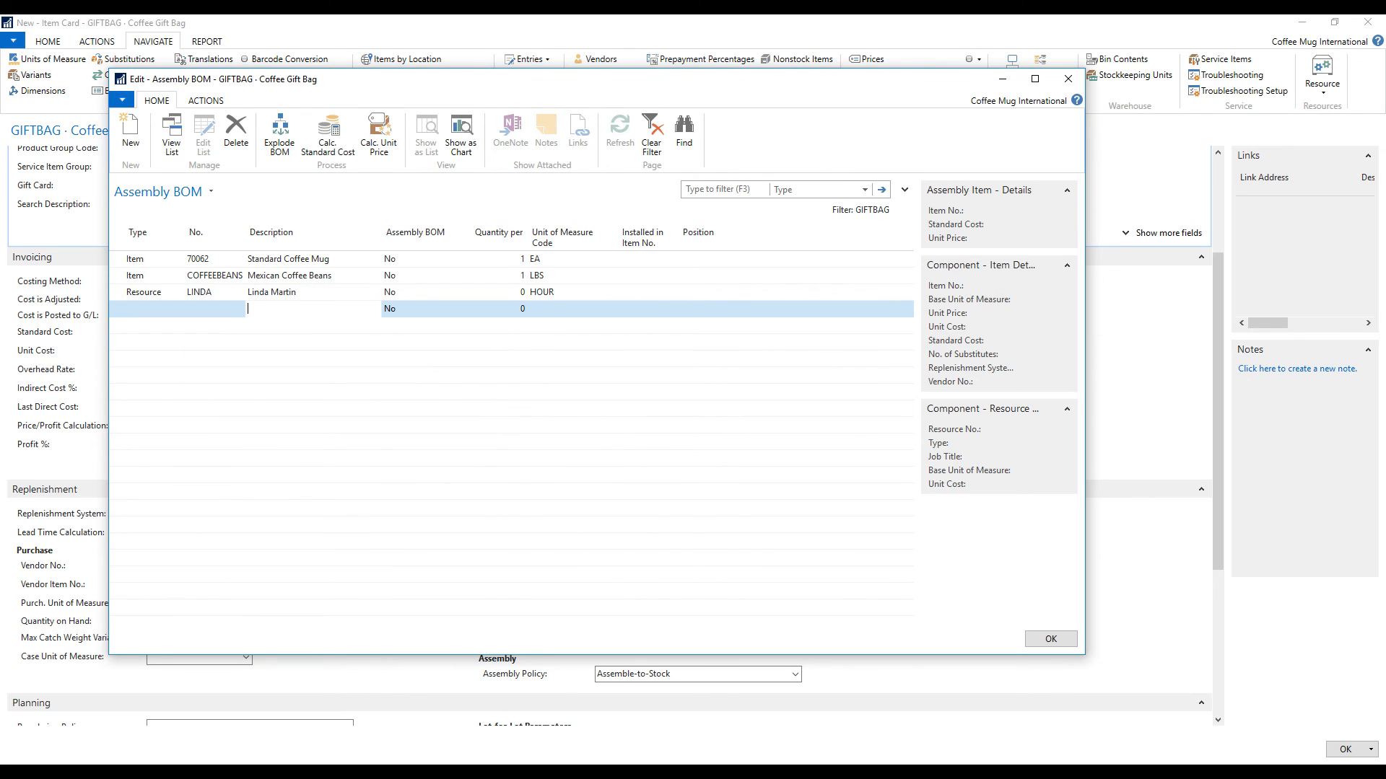
{"action": "key", "text": "Up"}
{"action": "key", "text": "Up"}
{"action": "key", "text": "Down"}
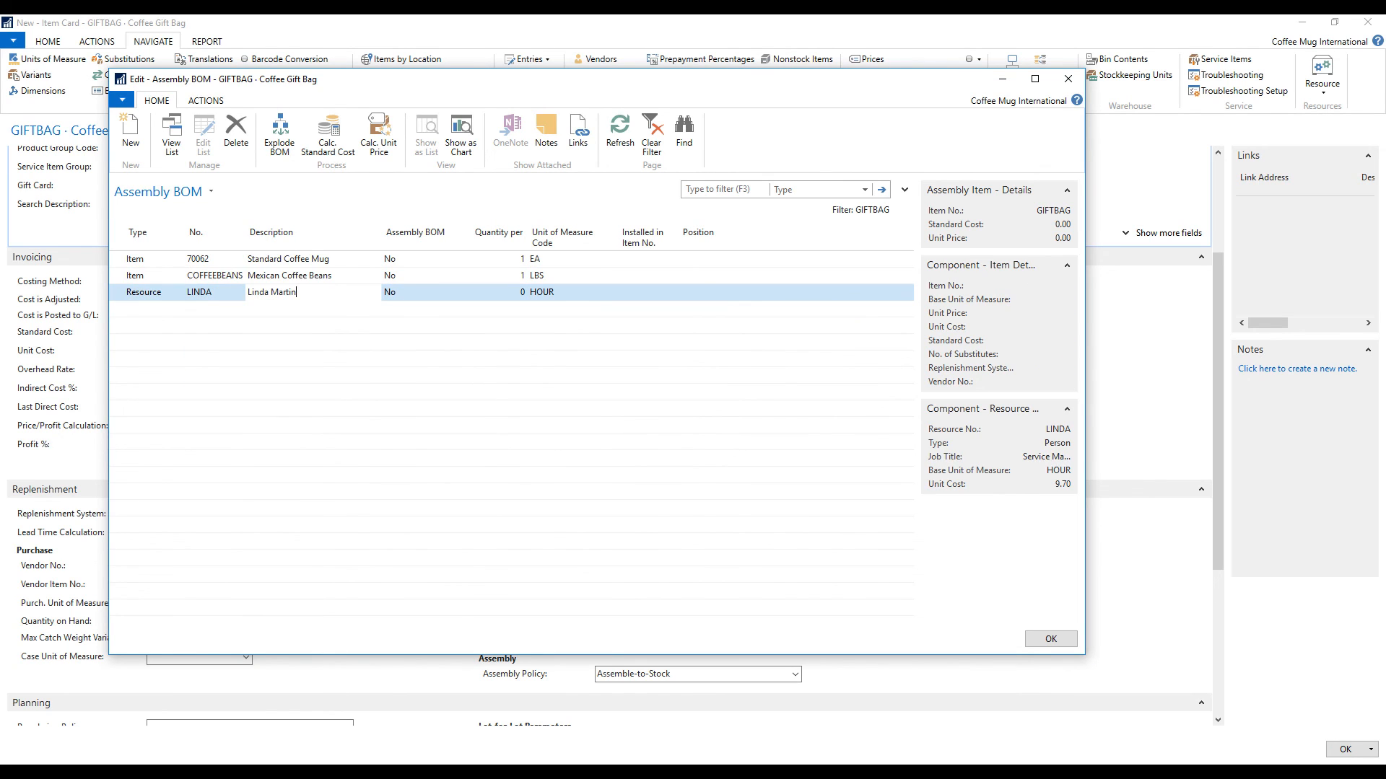
- Set Linda Martin's quantity per to 0.25 hour and calculate the standard cost as 5.425
{"action": "key", "text": "Tab"}
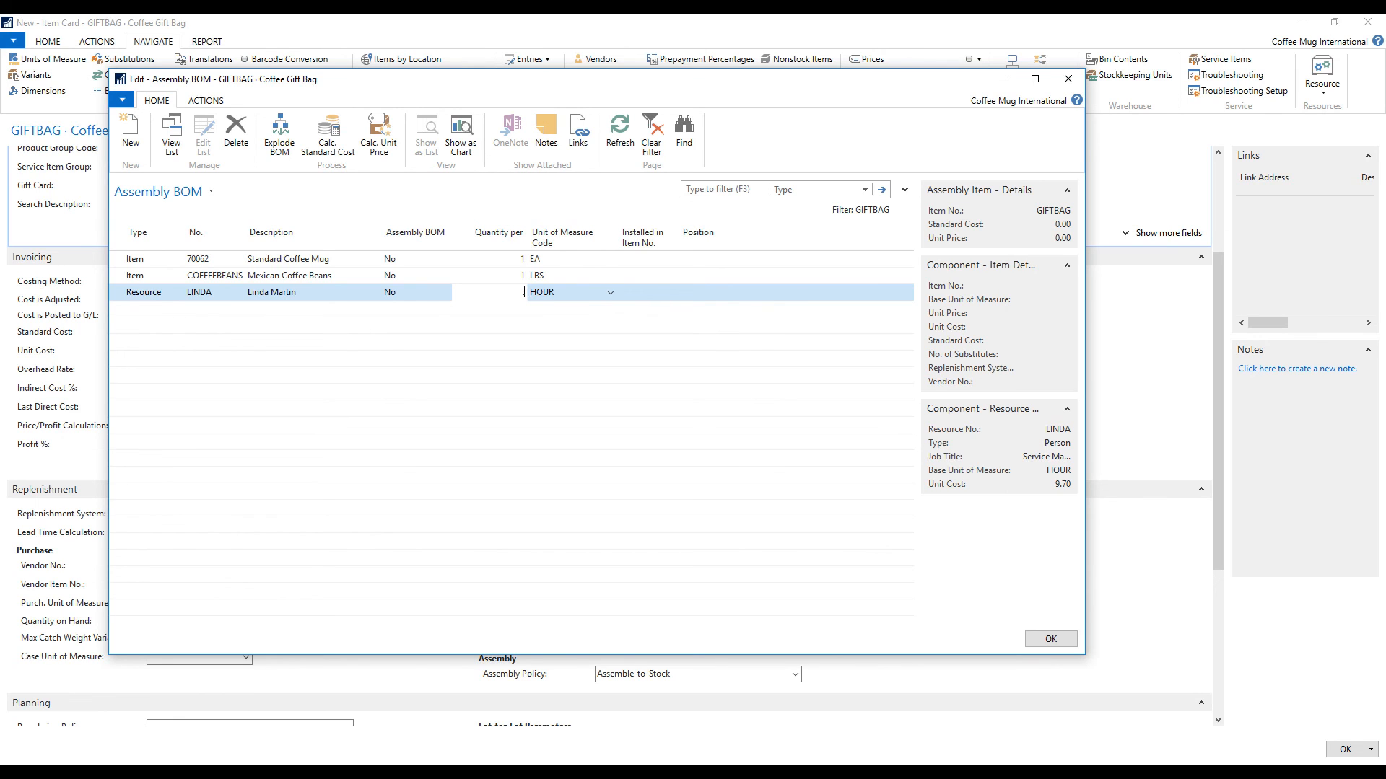
{"action": "type", "text": ".25"}
{"action": "key", "text": "Tab"}
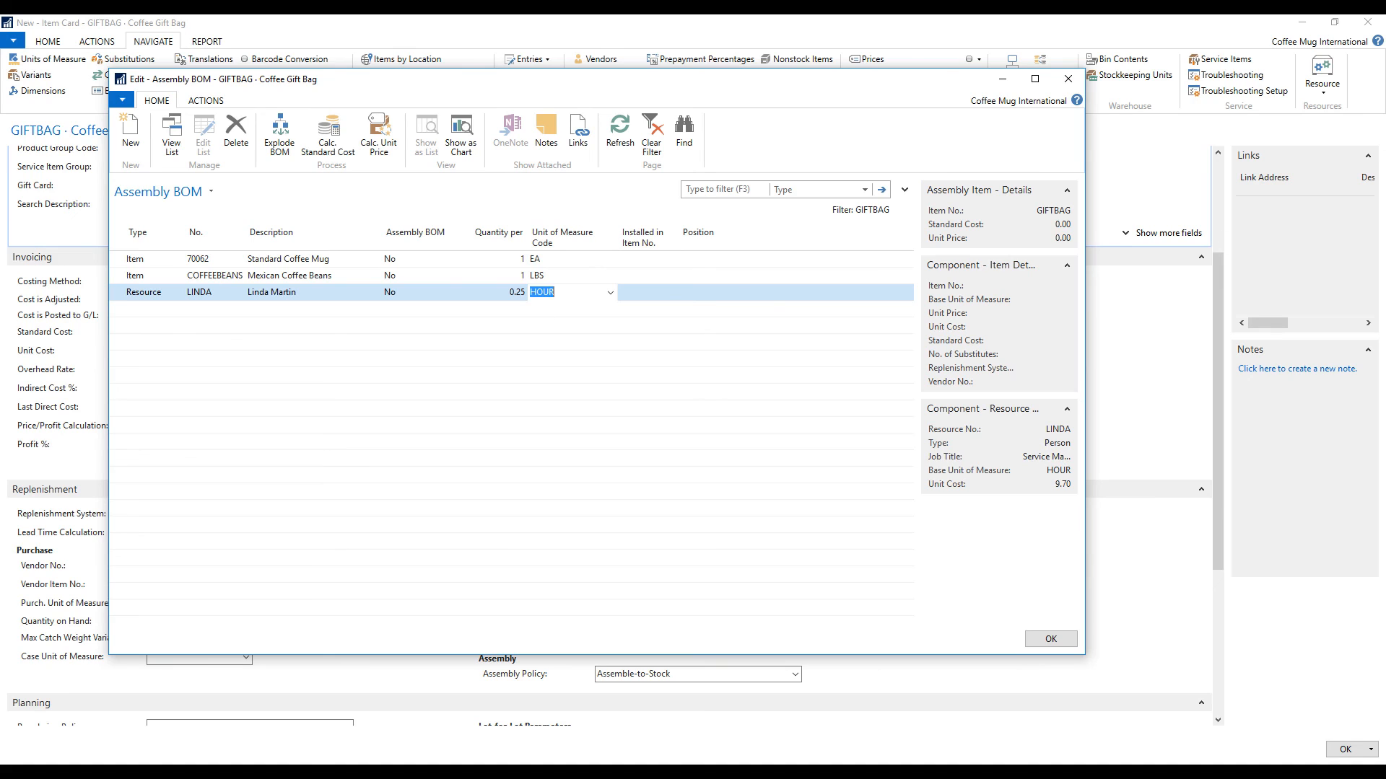
{"action": "left_click", "coordinate": [329, 134]}
- Close the assembly BOM editor to return to the GIFTBAG item card
{"action": "left_click_drag", "start_coordinate": [527, 90], "coordinate": [538, 92]}
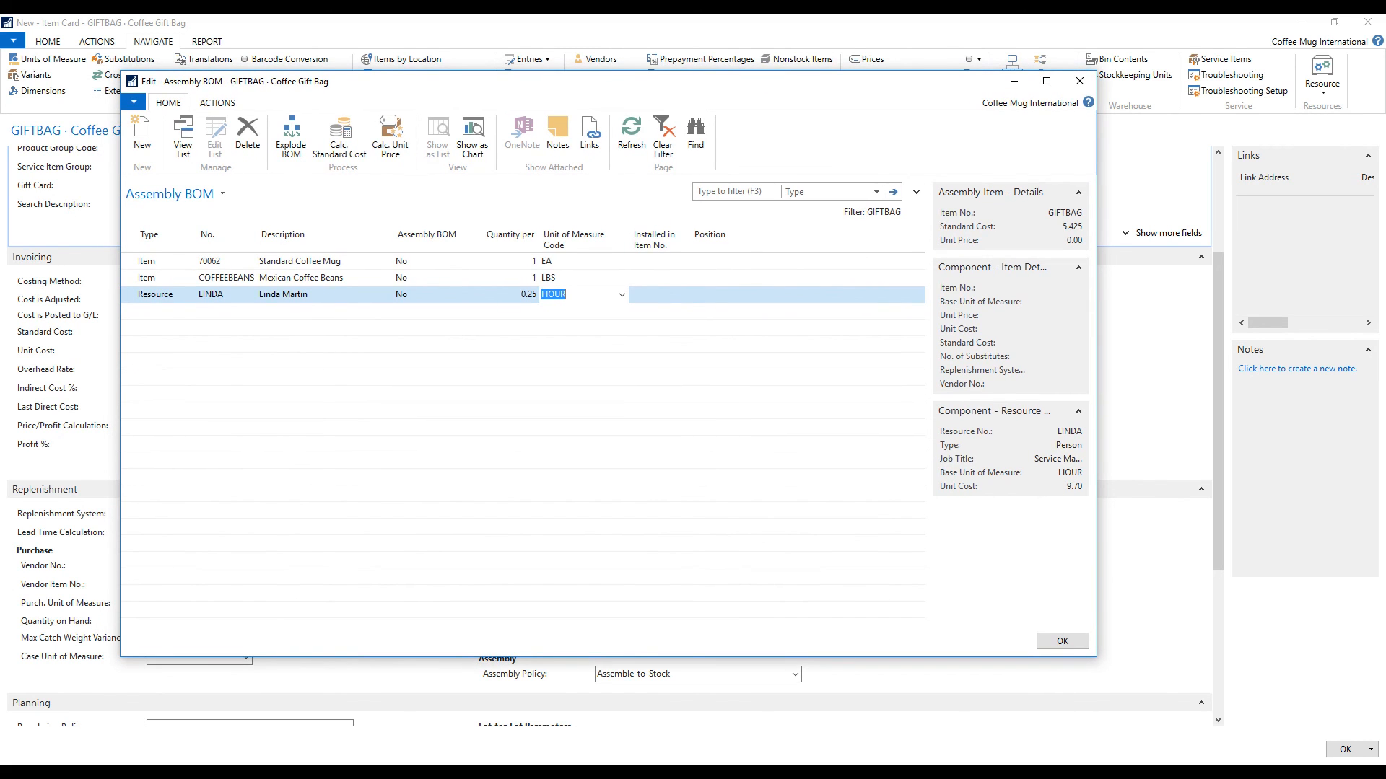
{"action": "left_click", "coordinate": [1079, 82]}
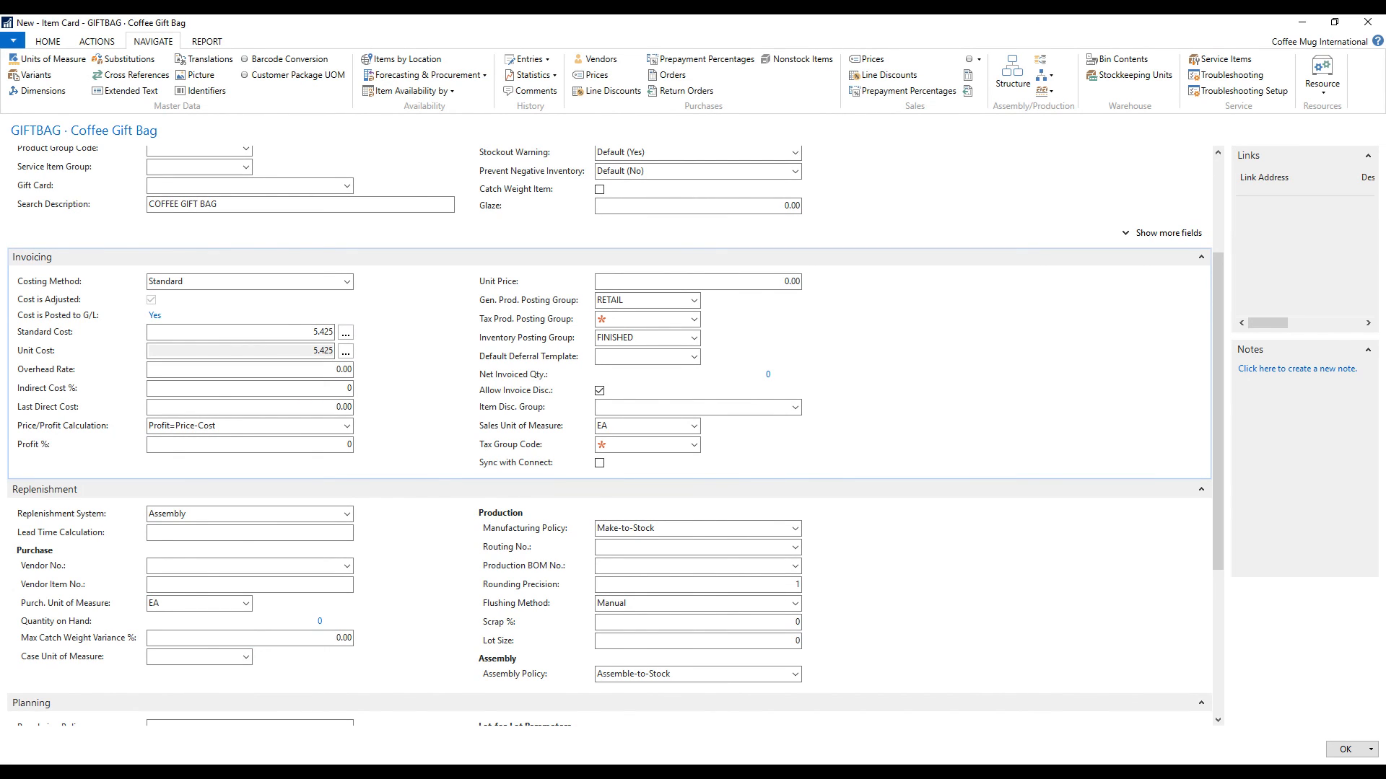
- Create a new sales order for customer 10000, The Cannon Group PLC, accepting the credit warning
{"action": "left_click", "coordinate": [1367, 21]}
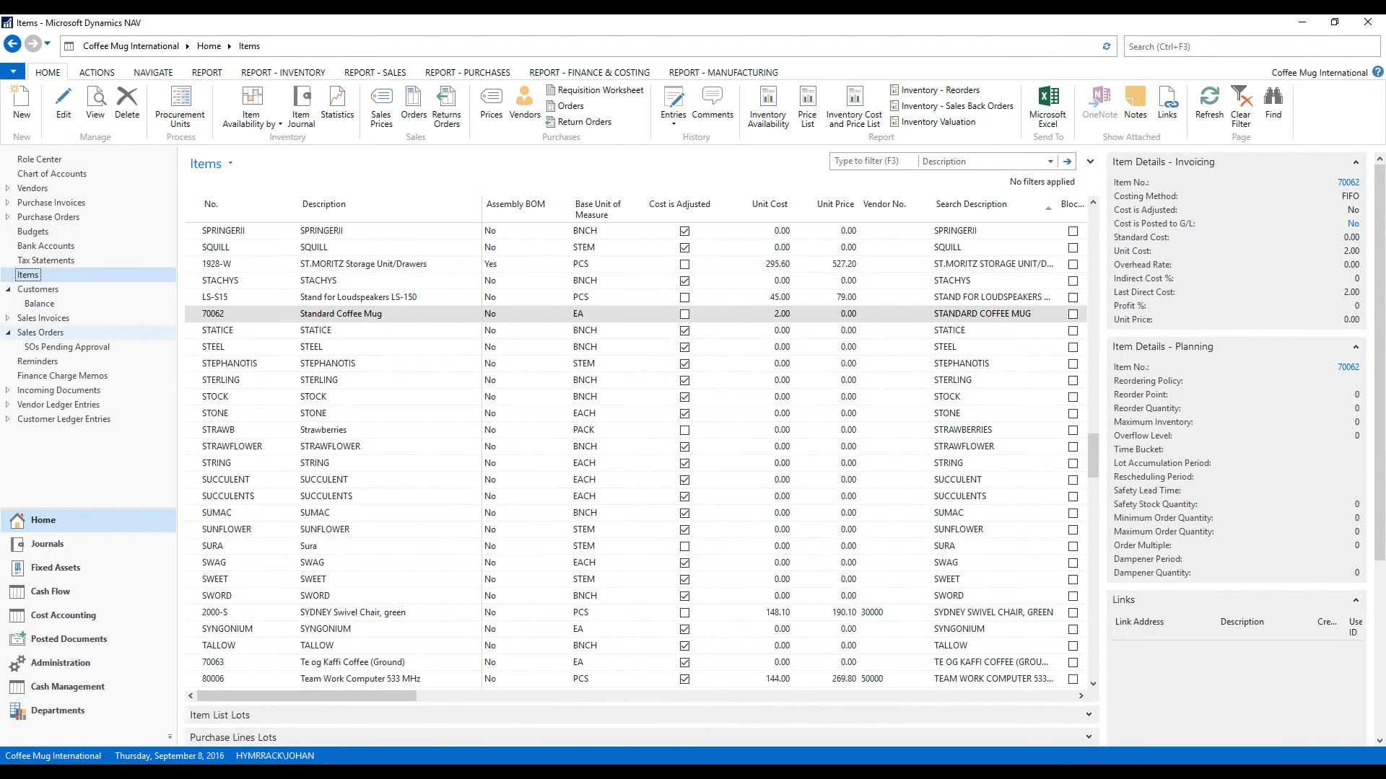
{"action": "left_click", "coordinate": [41, 332]}
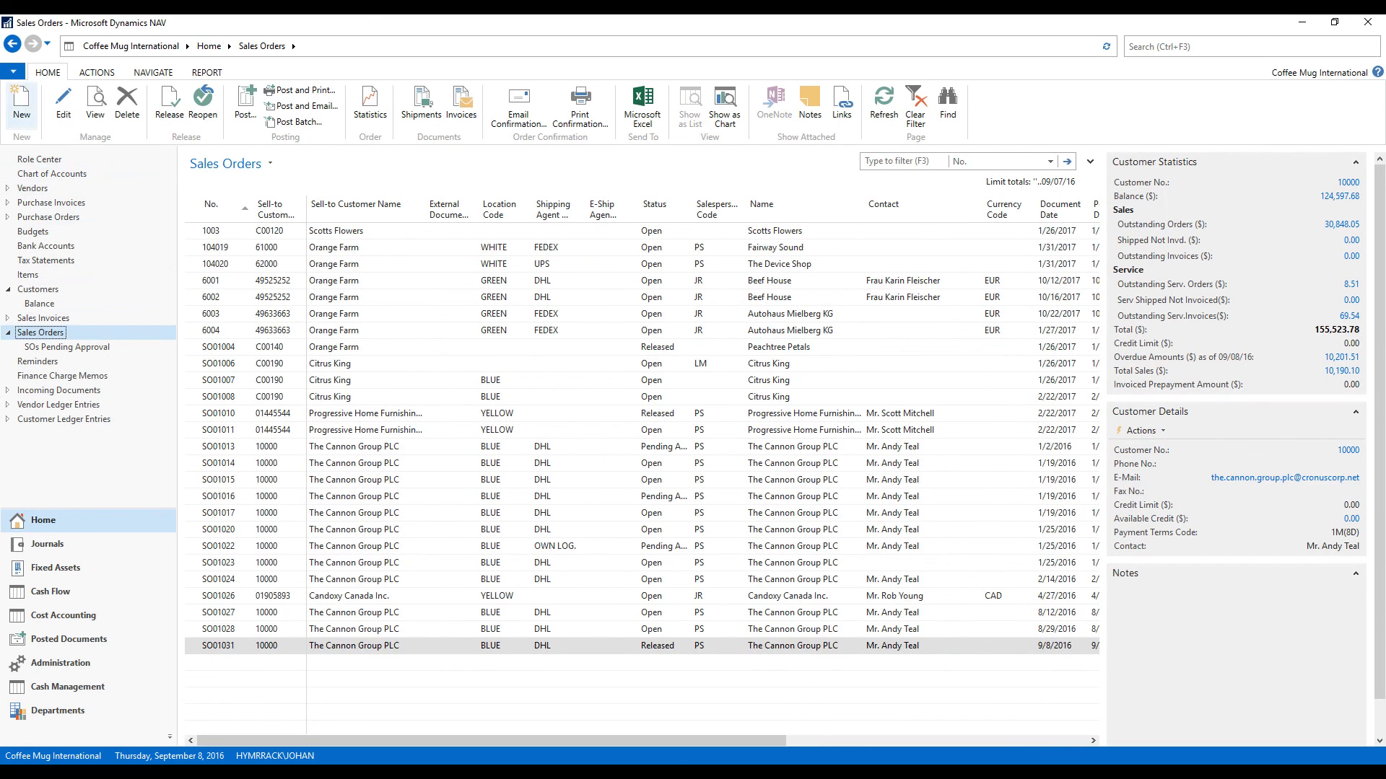
{"action": "left_click", "coordinate": [22, 103]}
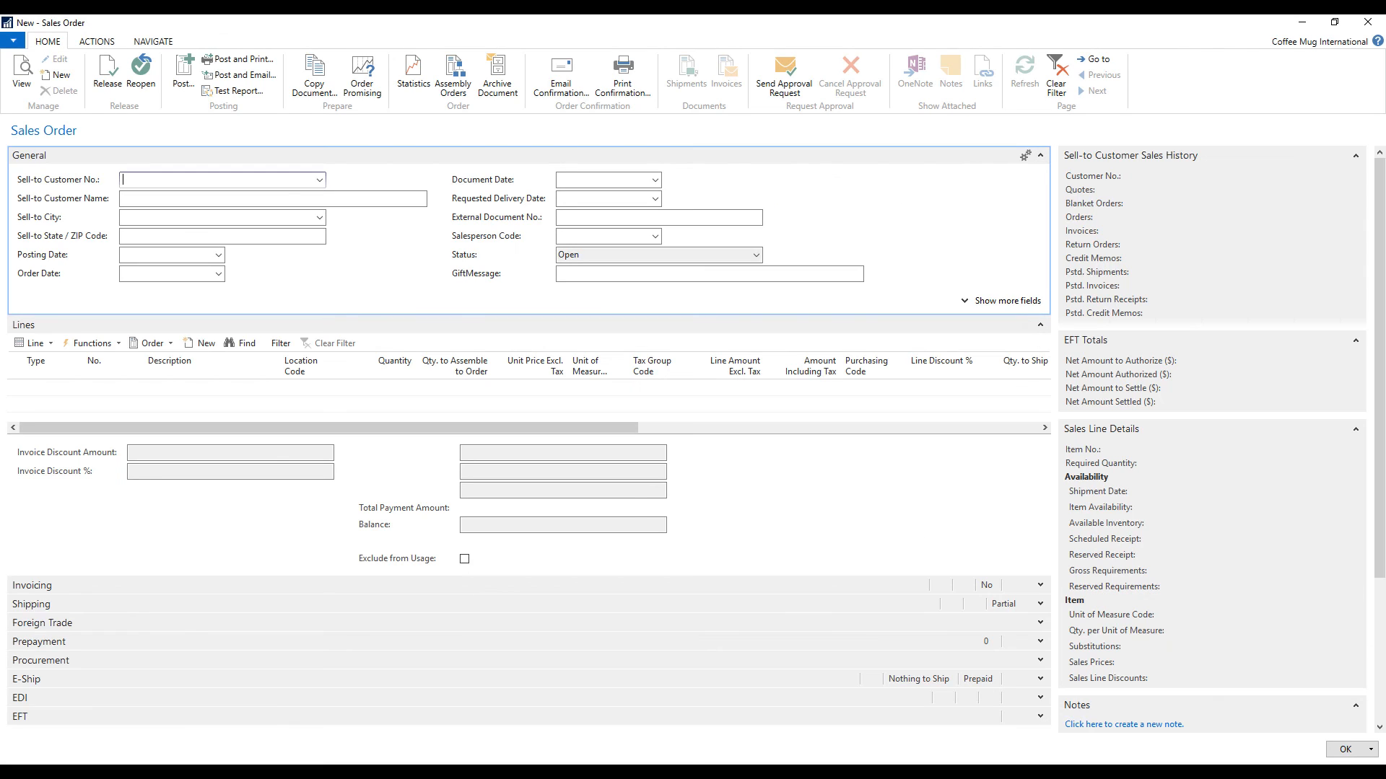
{"action": "type", "text": "the can"}
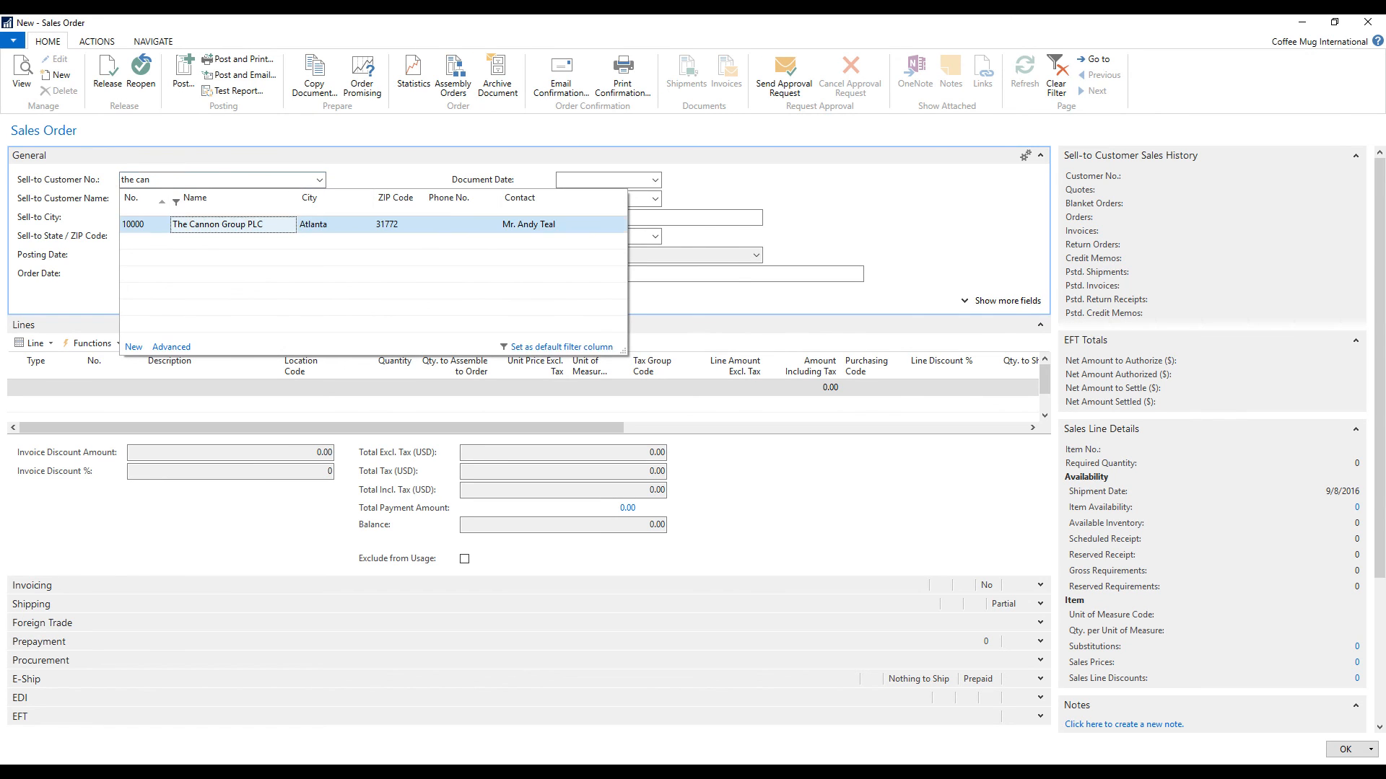
{"action": "key", "text": "Tab"}
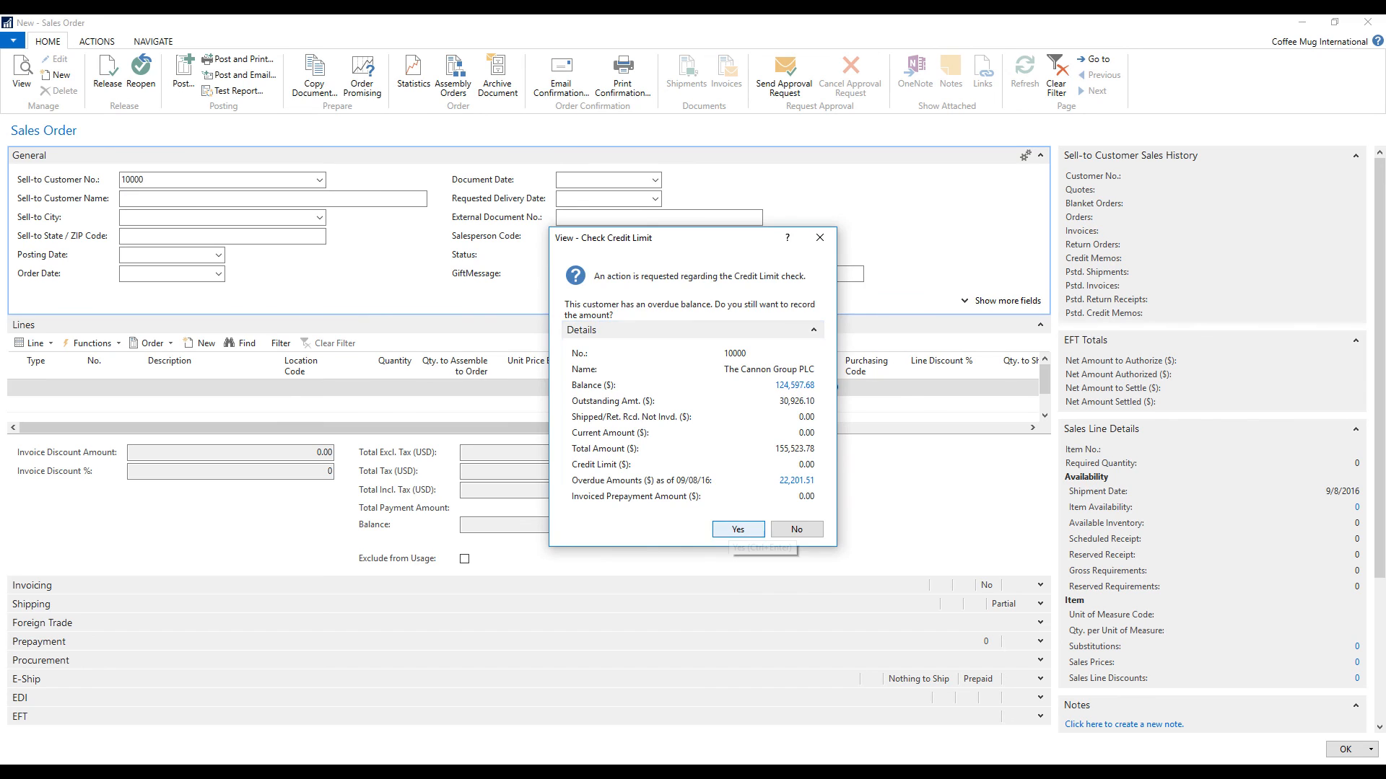
{"action": "key", "text": "Return"}
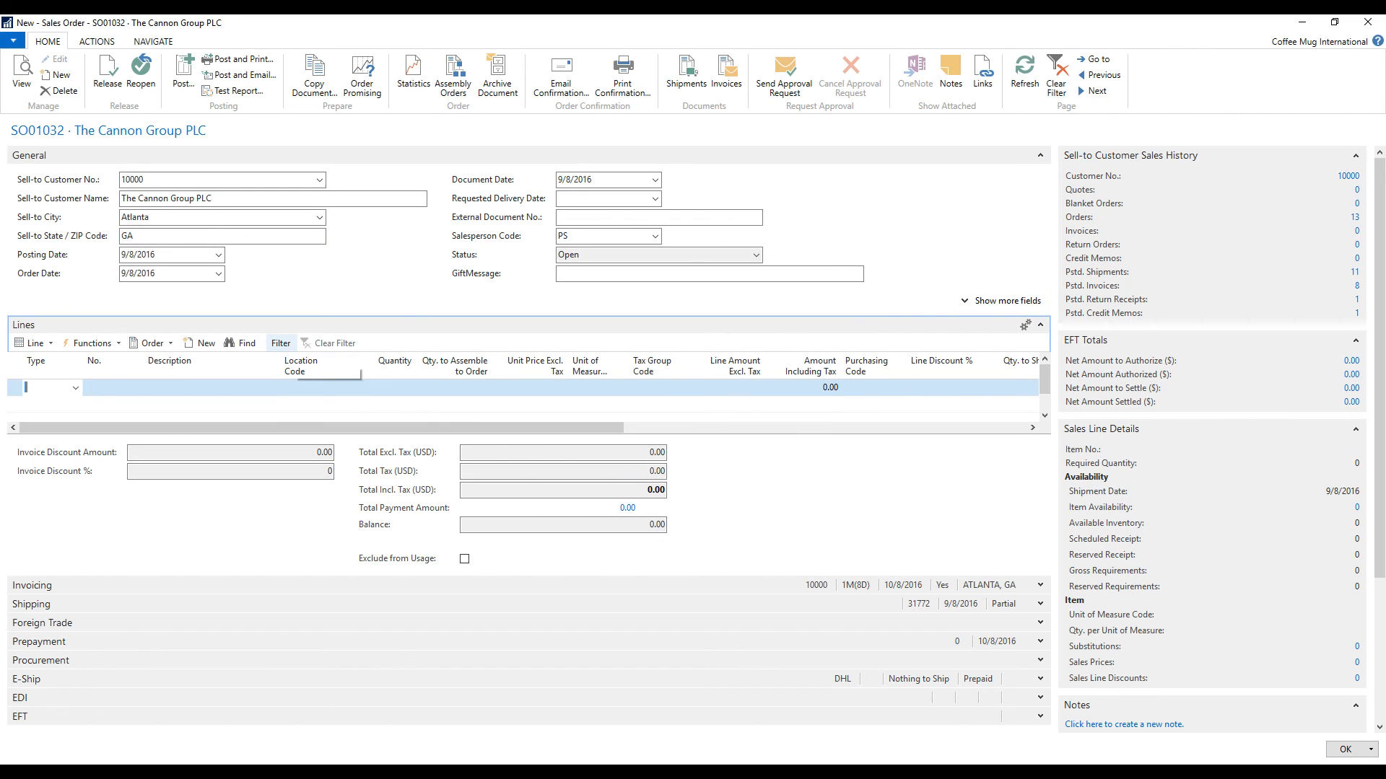
{"action": "type", "text": "it"}
- Add a Coffee Gift Bag item line with quantity 10, accepting the availability warning
{"action": "key", "text": "Tab"}
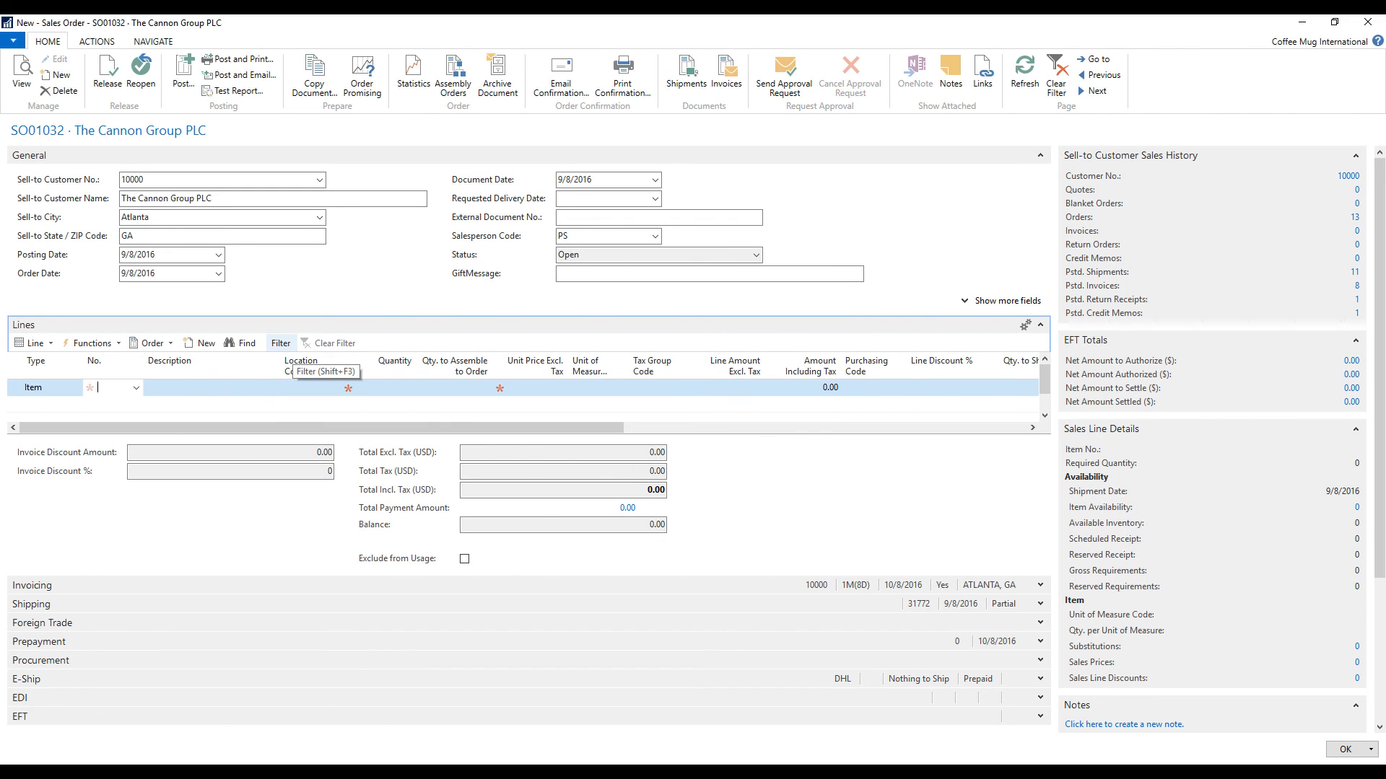
{"action": "type", "text": "giftb"}
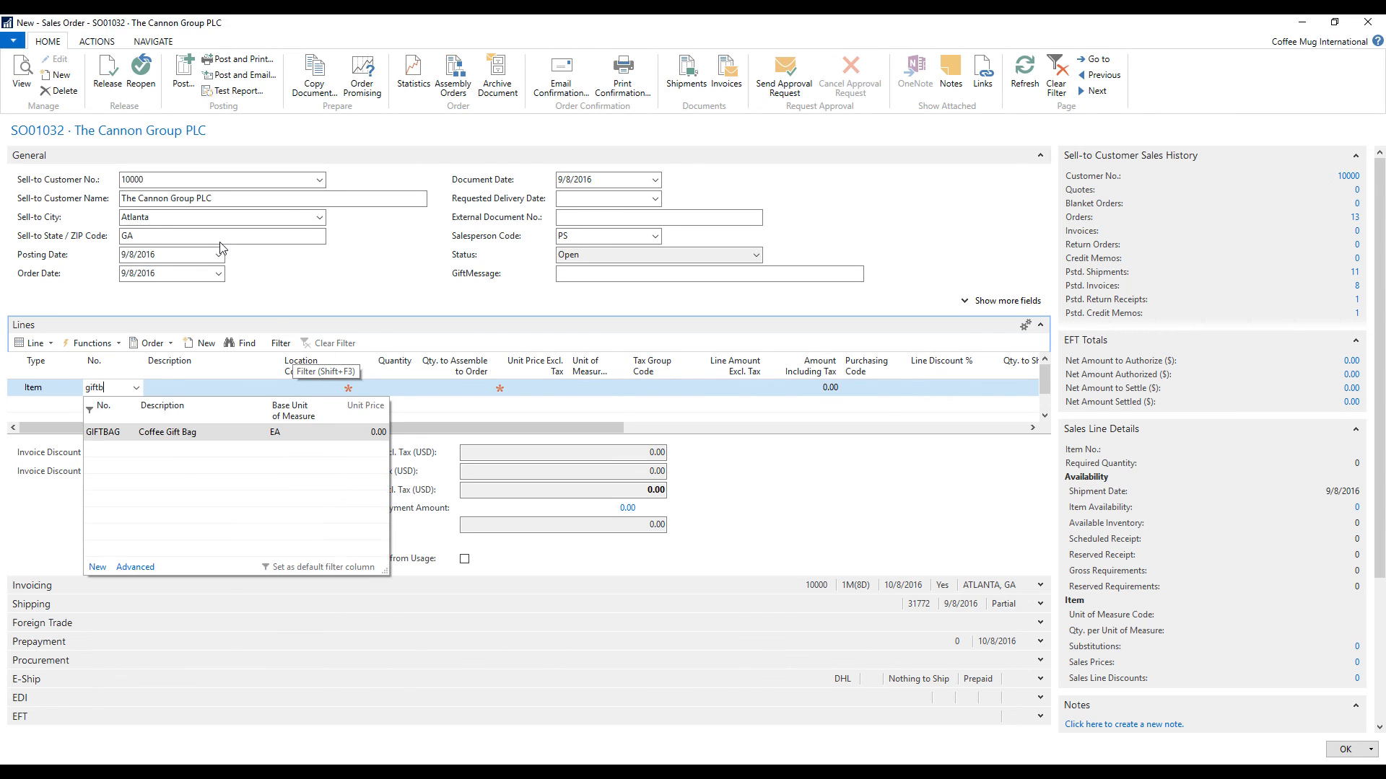
{"action": "key", "text": "Tab"}
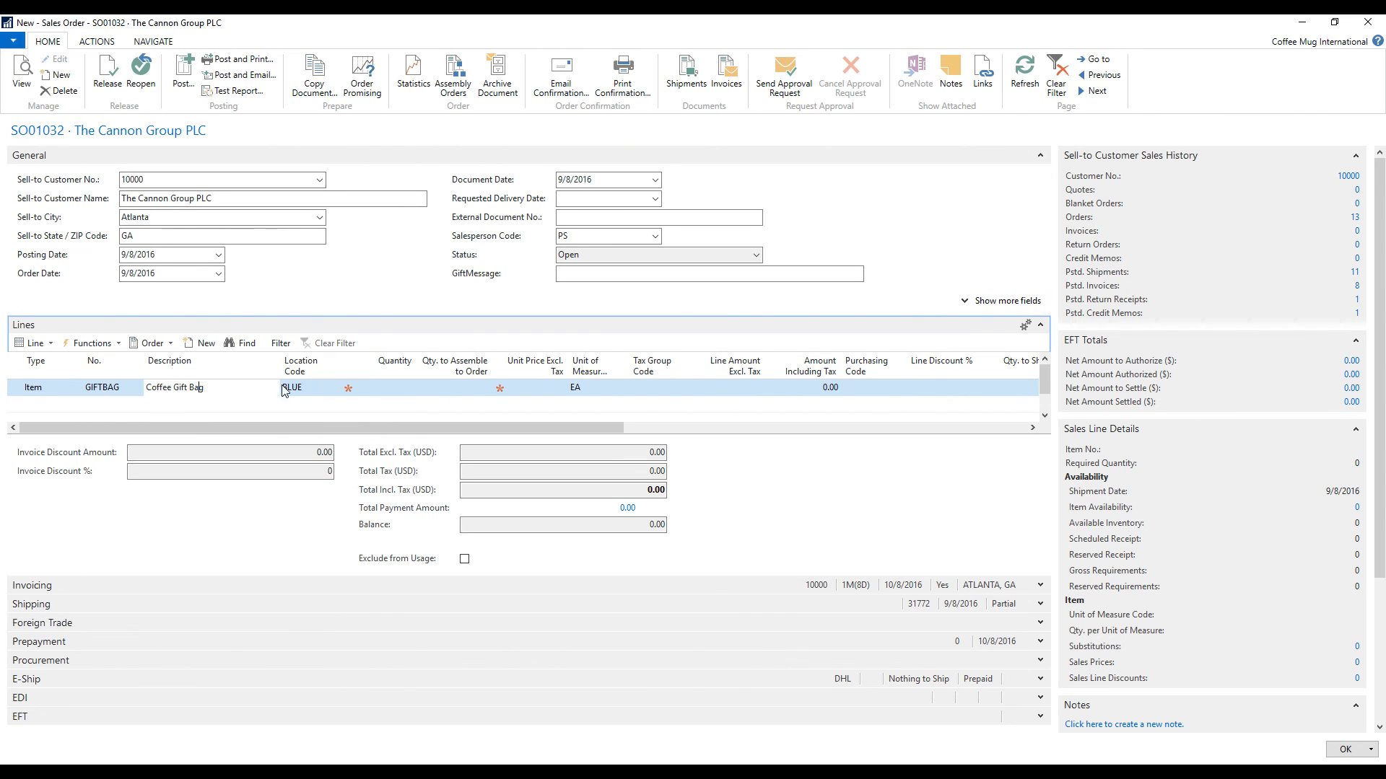
{"action": "left_click", "coordinate": [391, 386]}
{"action": "type", "text": "10"}
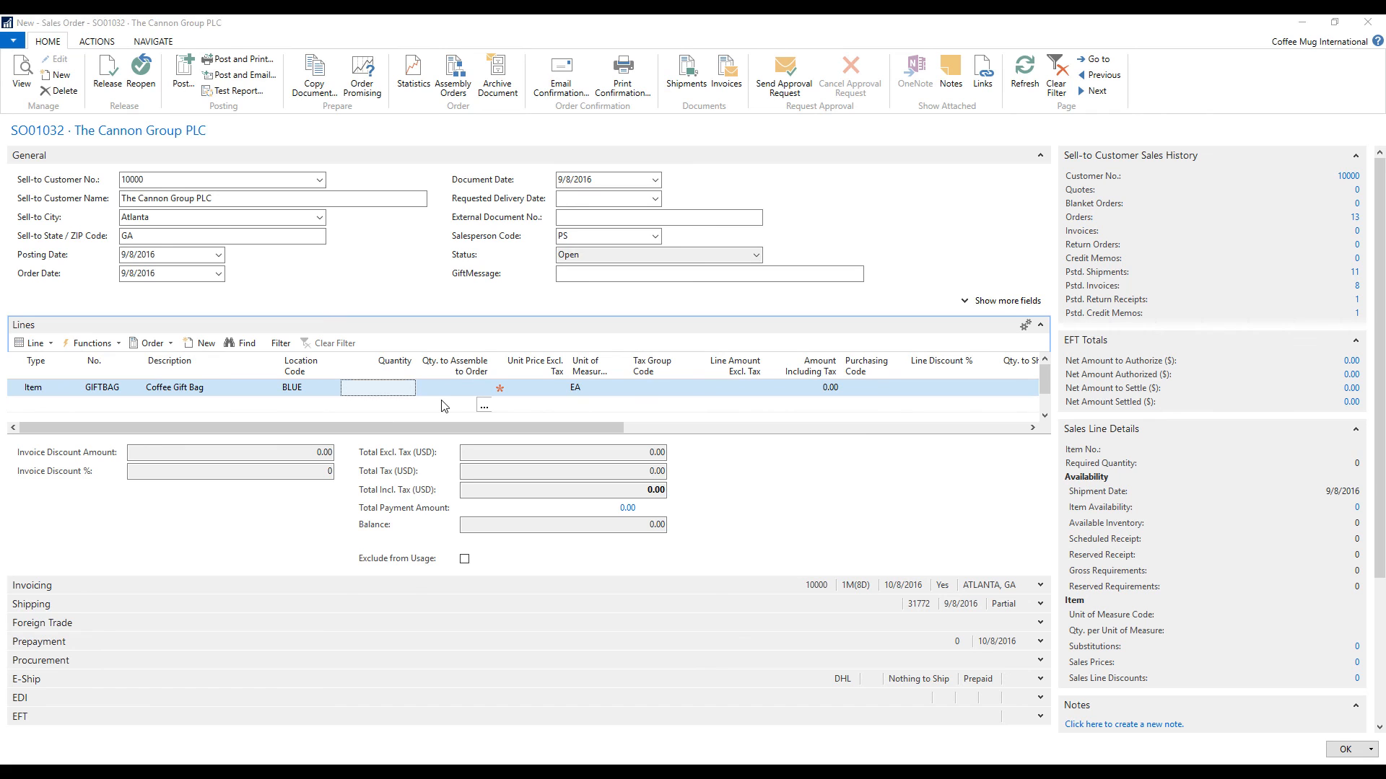
{"action": "key", "text": "Tab"}
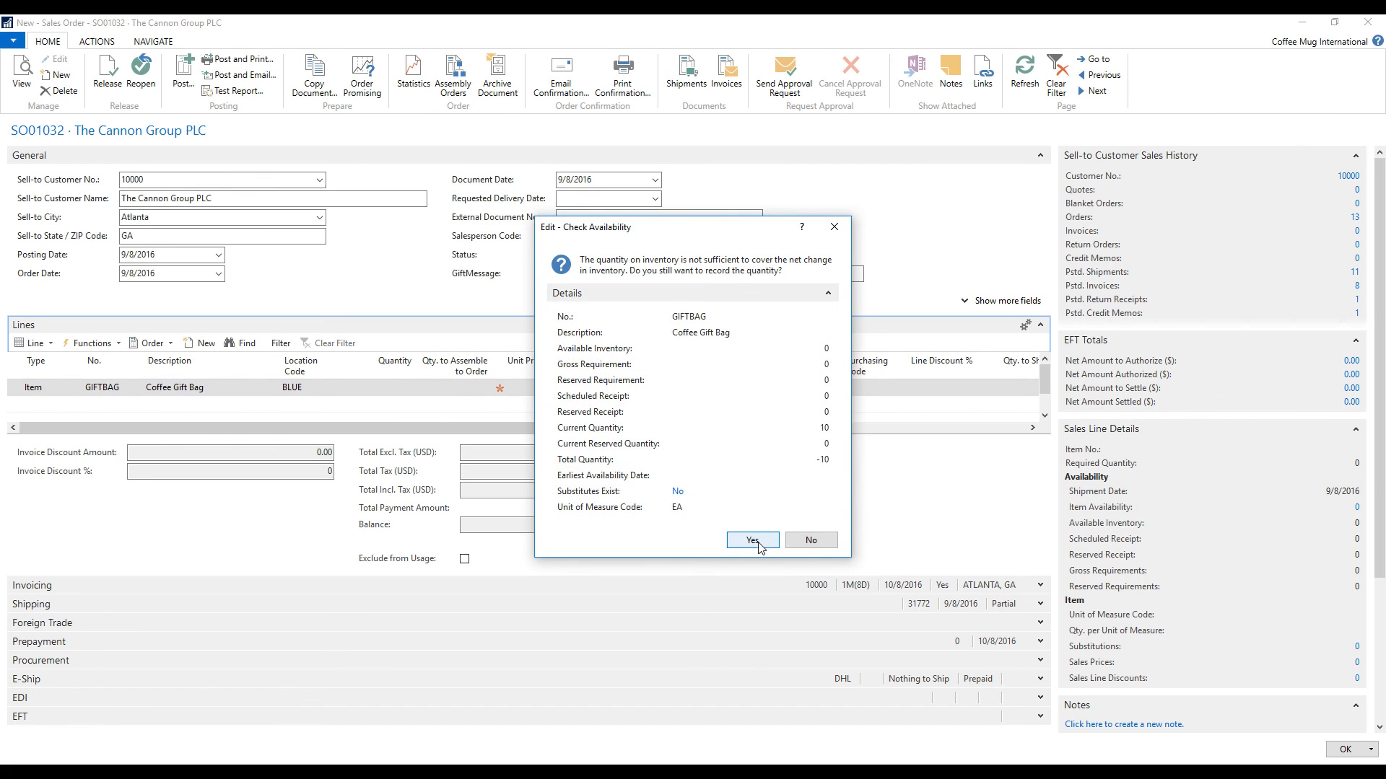
{"action": "left_click", "coordinate": [750, 540]}
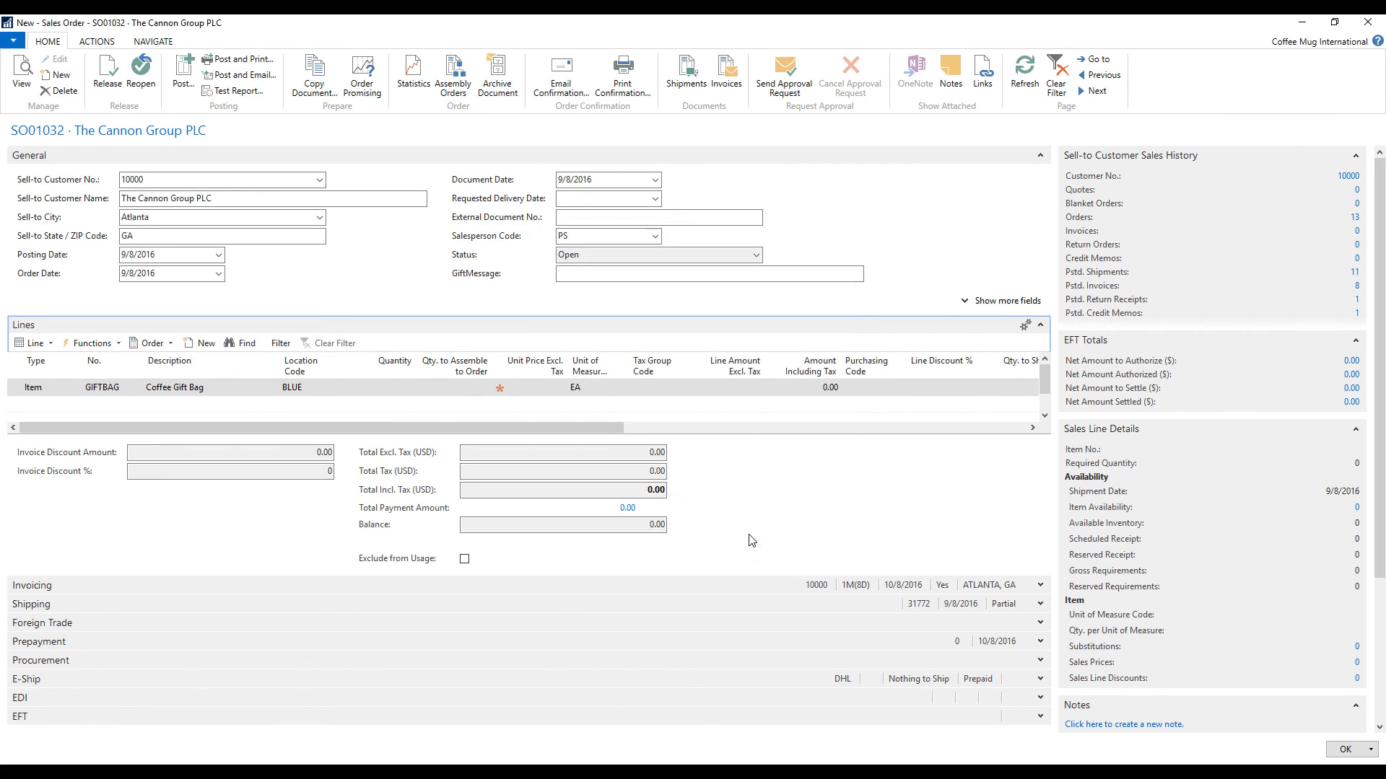
{"action": "left_click", "coordinate": [805, 419]}
- Set Qty. to Assemble to Order to 10 and acknowledge the due date message
{"action": "left_click", "coordinate": [474, 387]}
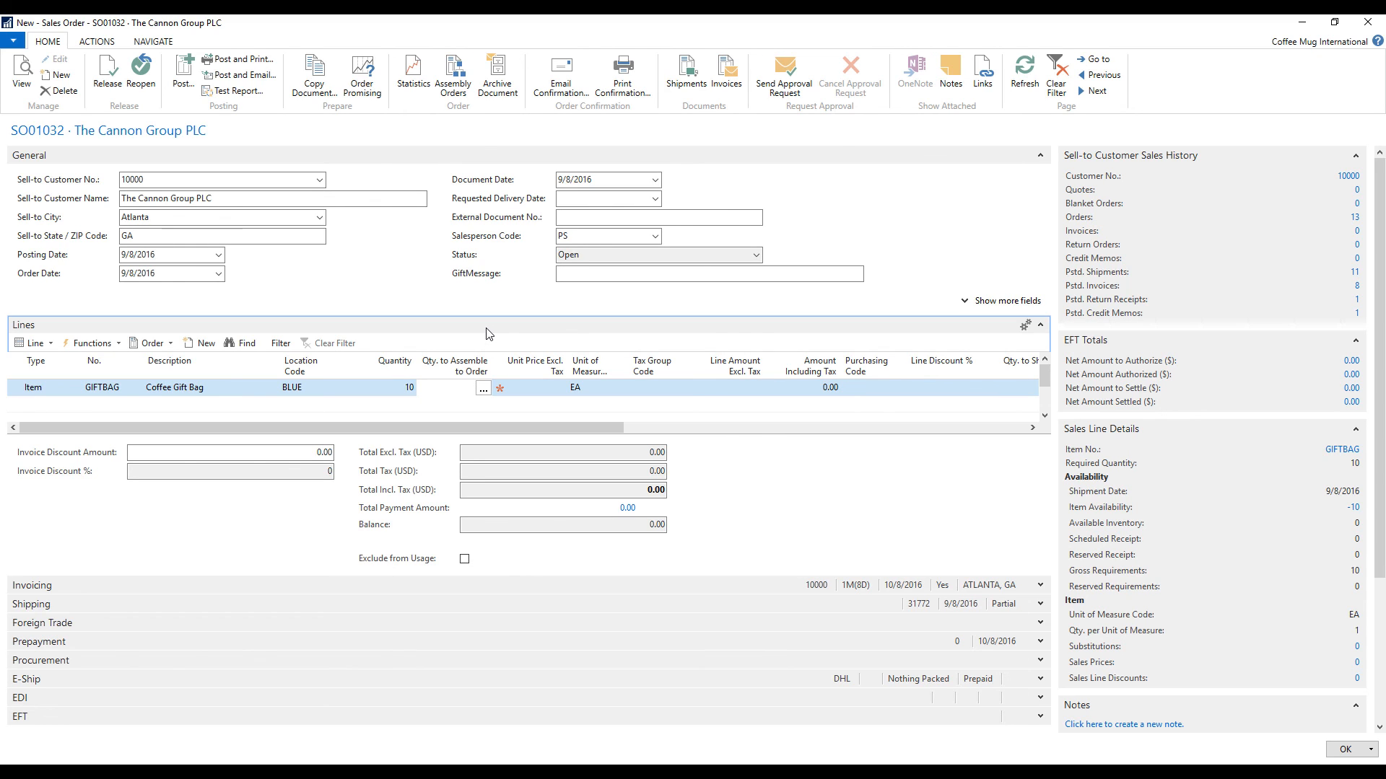
{"action": "type", "text": "10"}
{"action": "key", "text": "Return"}
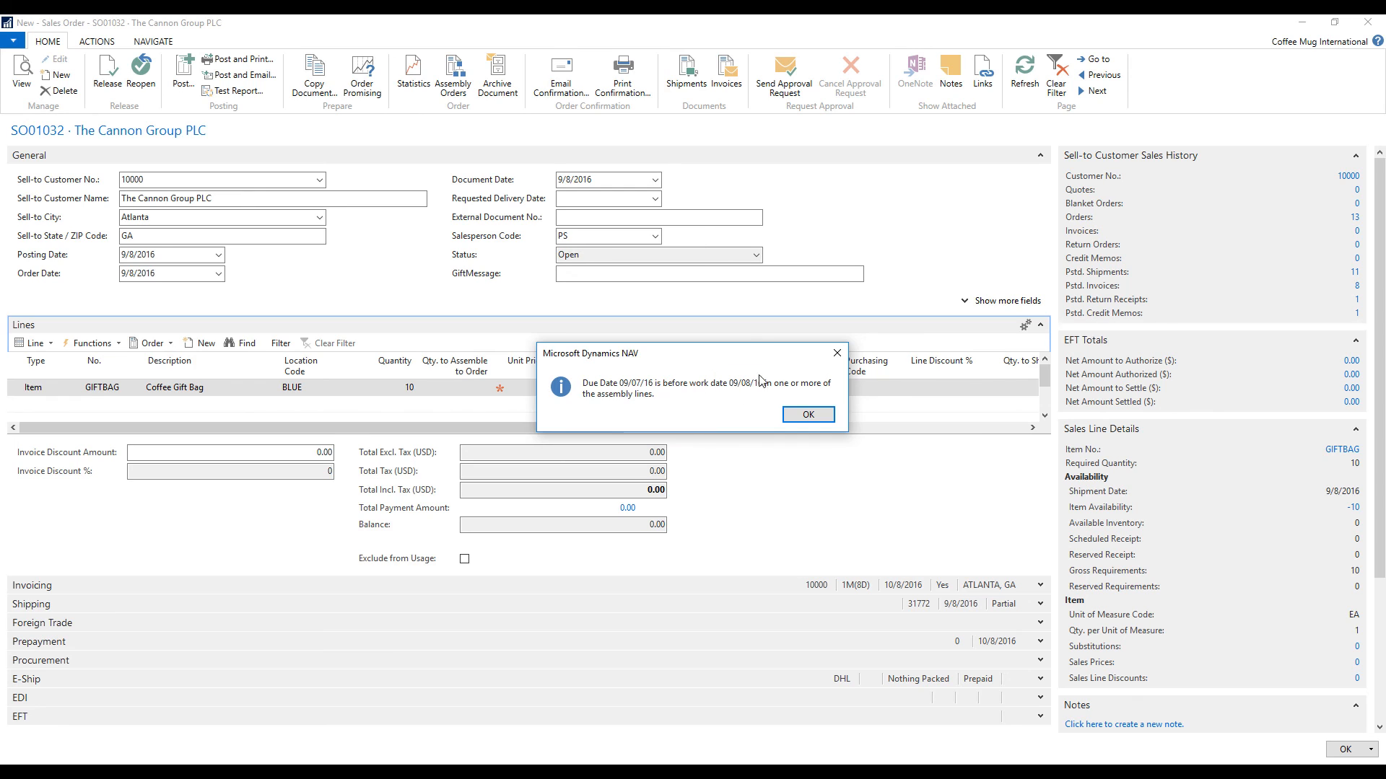
{"action": "left_click", "coordinate": [813, 416]}
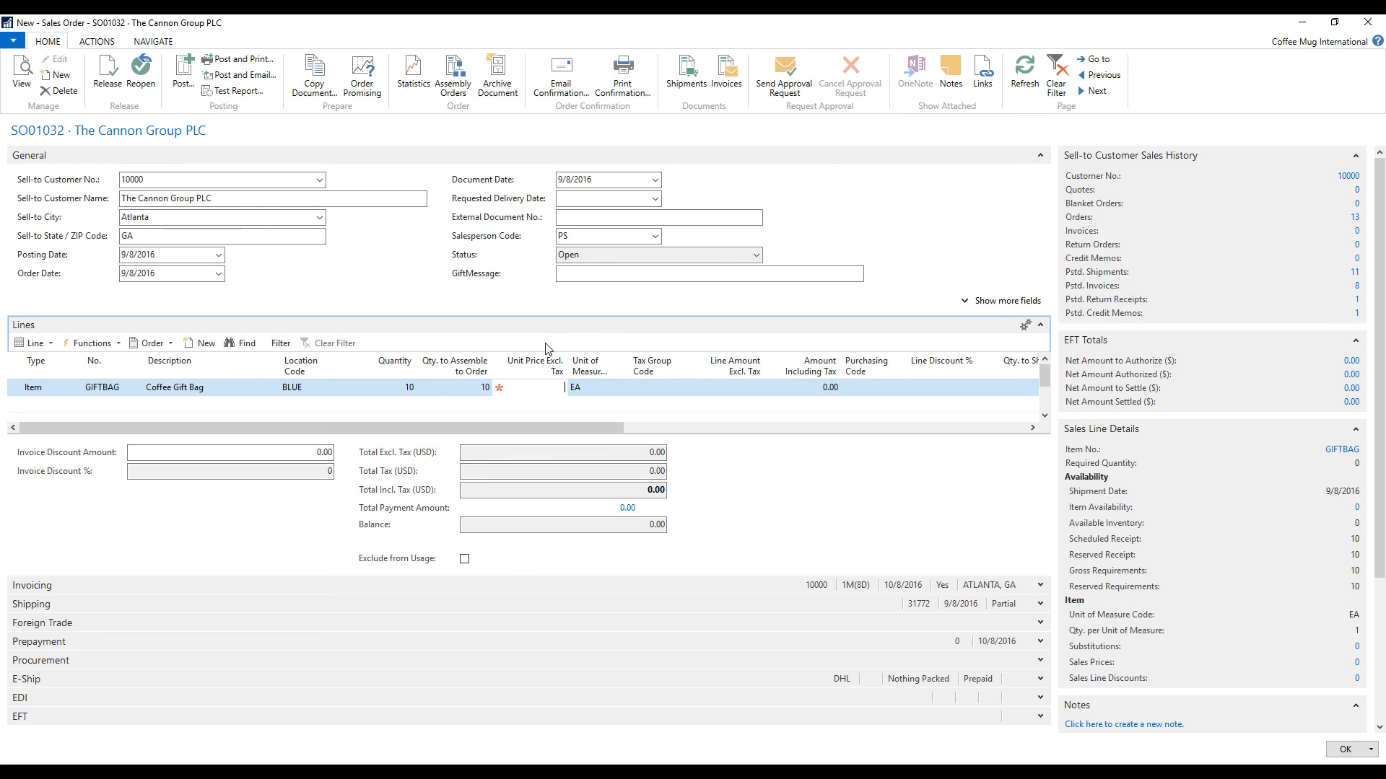
{"action": "left_click", "coordinate": [153, 41]}
{"action": "left_click", "coordinate": [199, 60]}
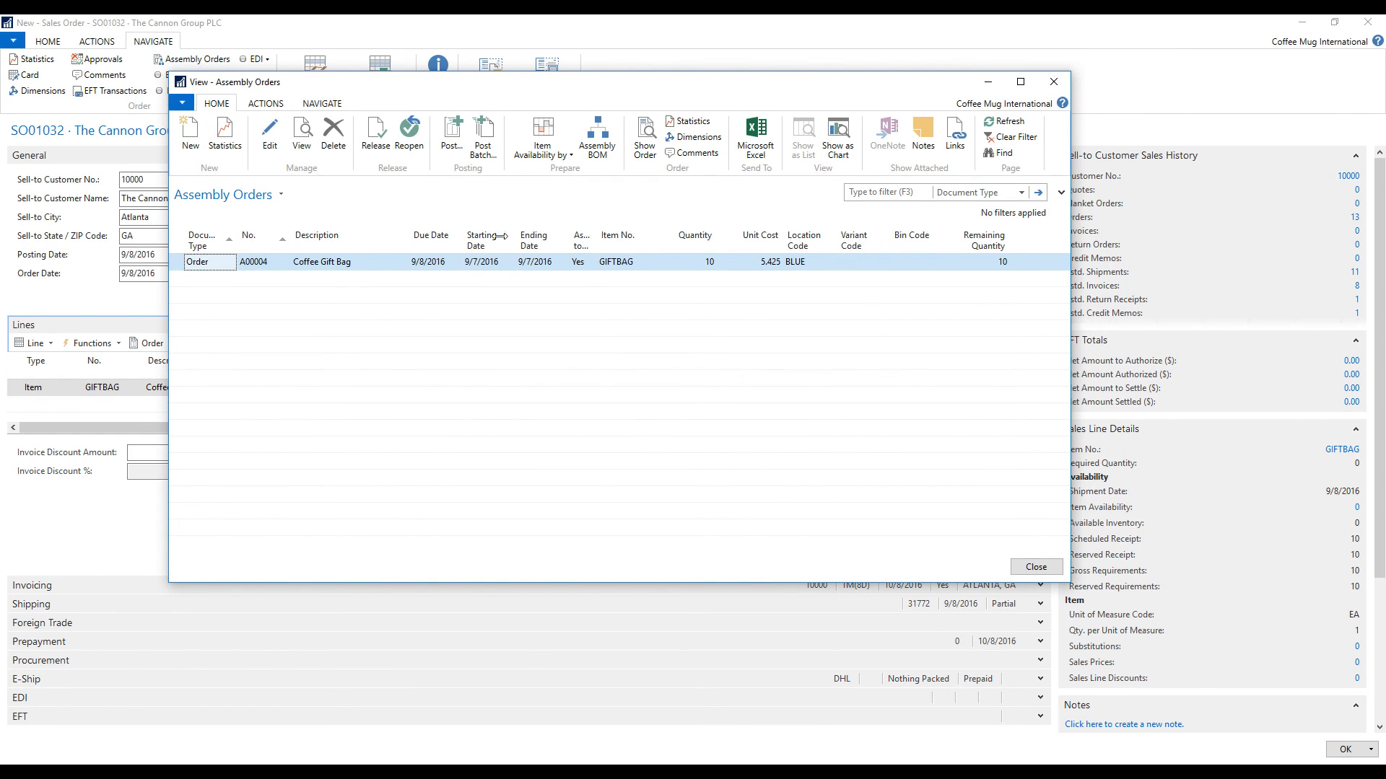
{"action": "left_click", "coordinate": [276, 139]}
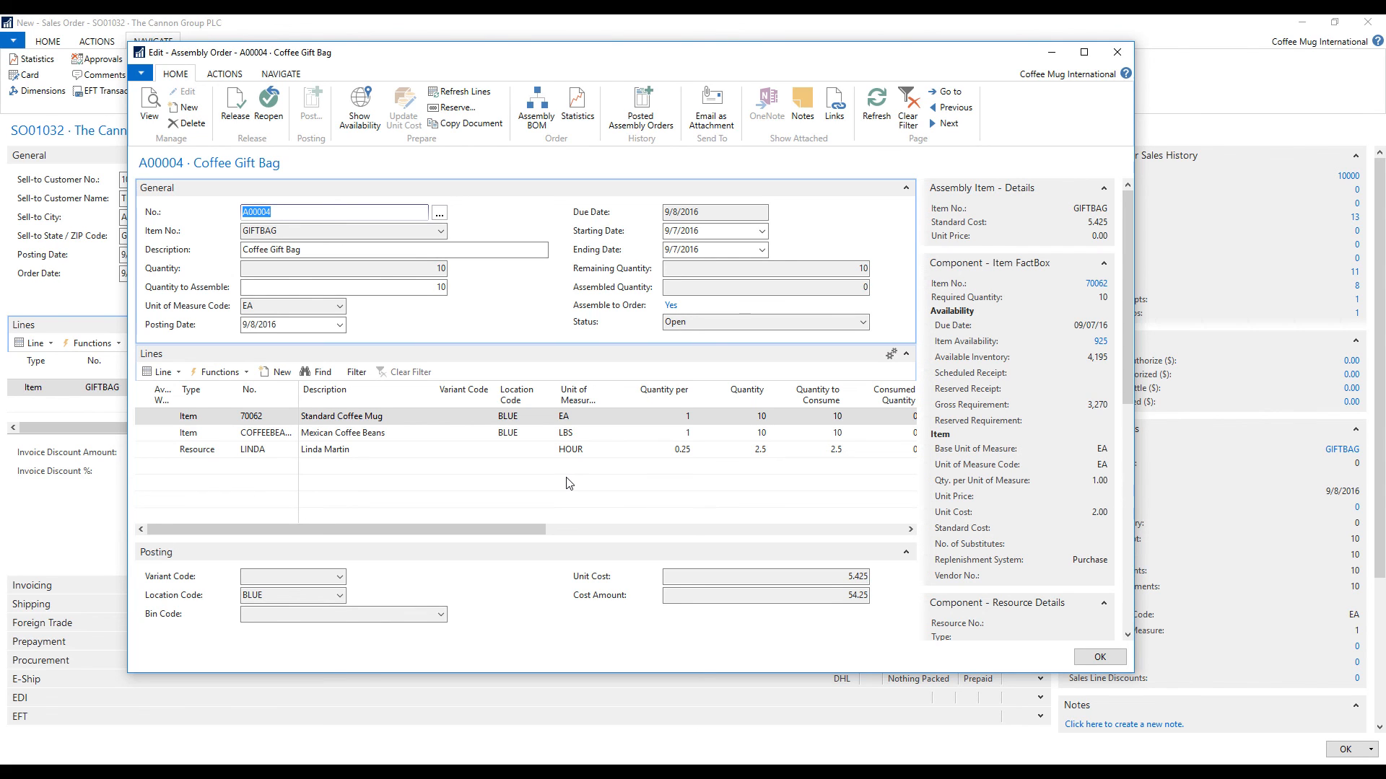
{"action": "left_click", "coordinate": [1118, 52]}
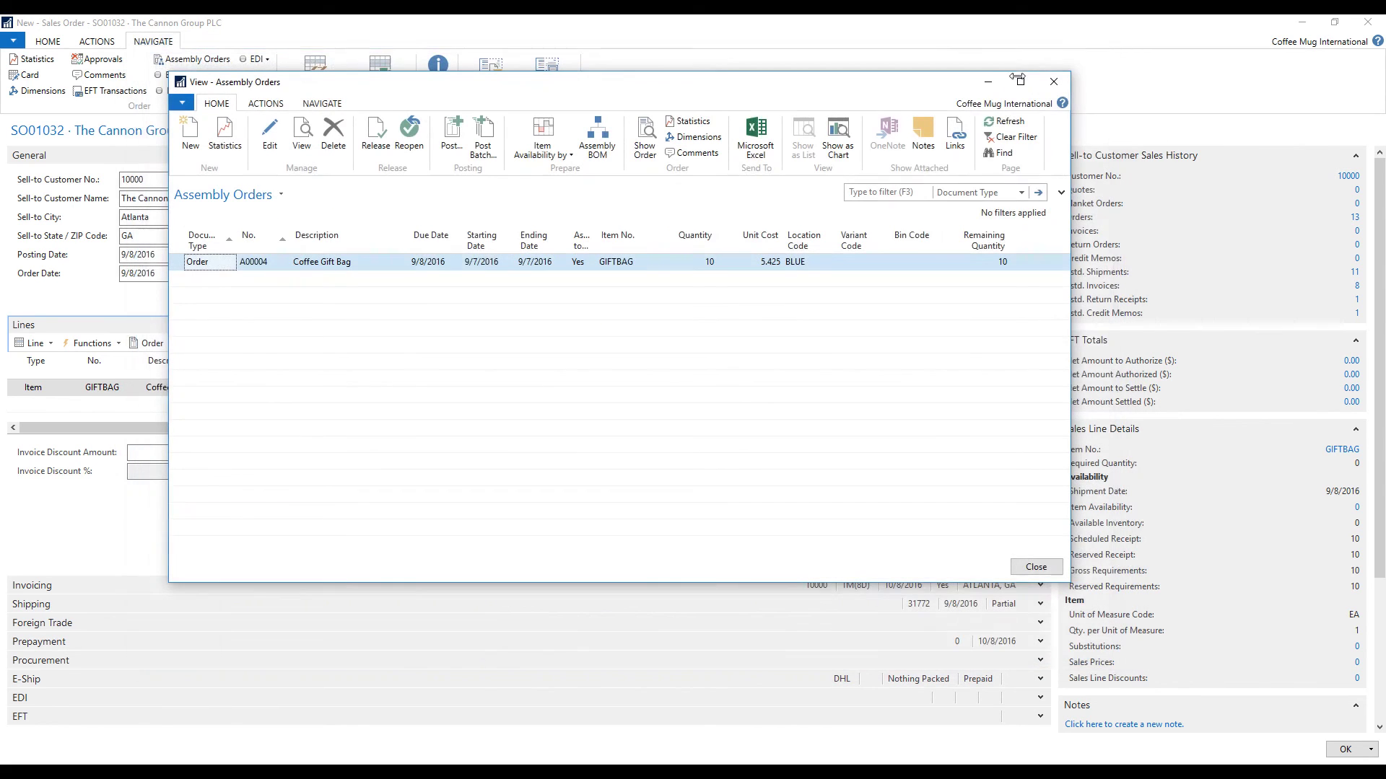
{"action": "left_click", "coordinate": [1053, 82]}
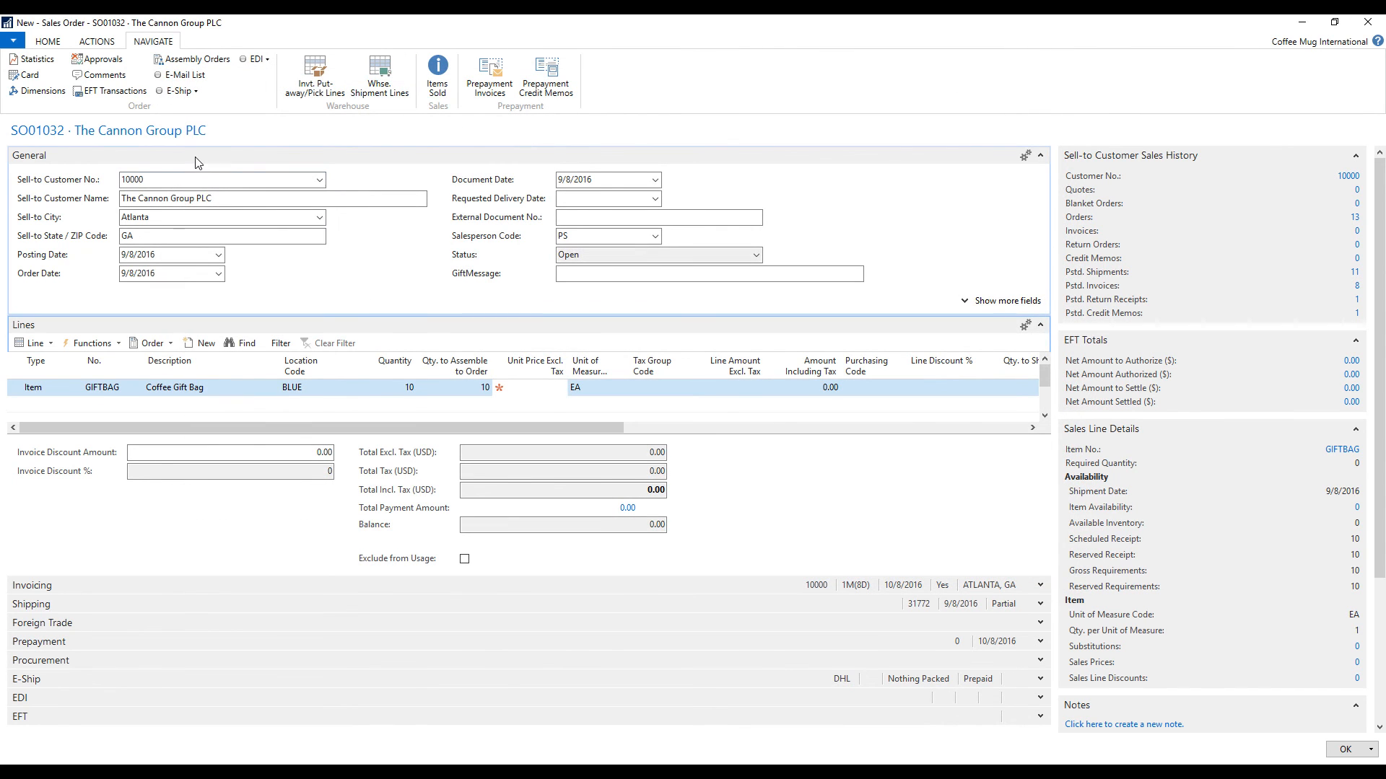
- Release SO01032 and post it with the Ship option
{"action": "left_click", "coordinate": [63, 46]}
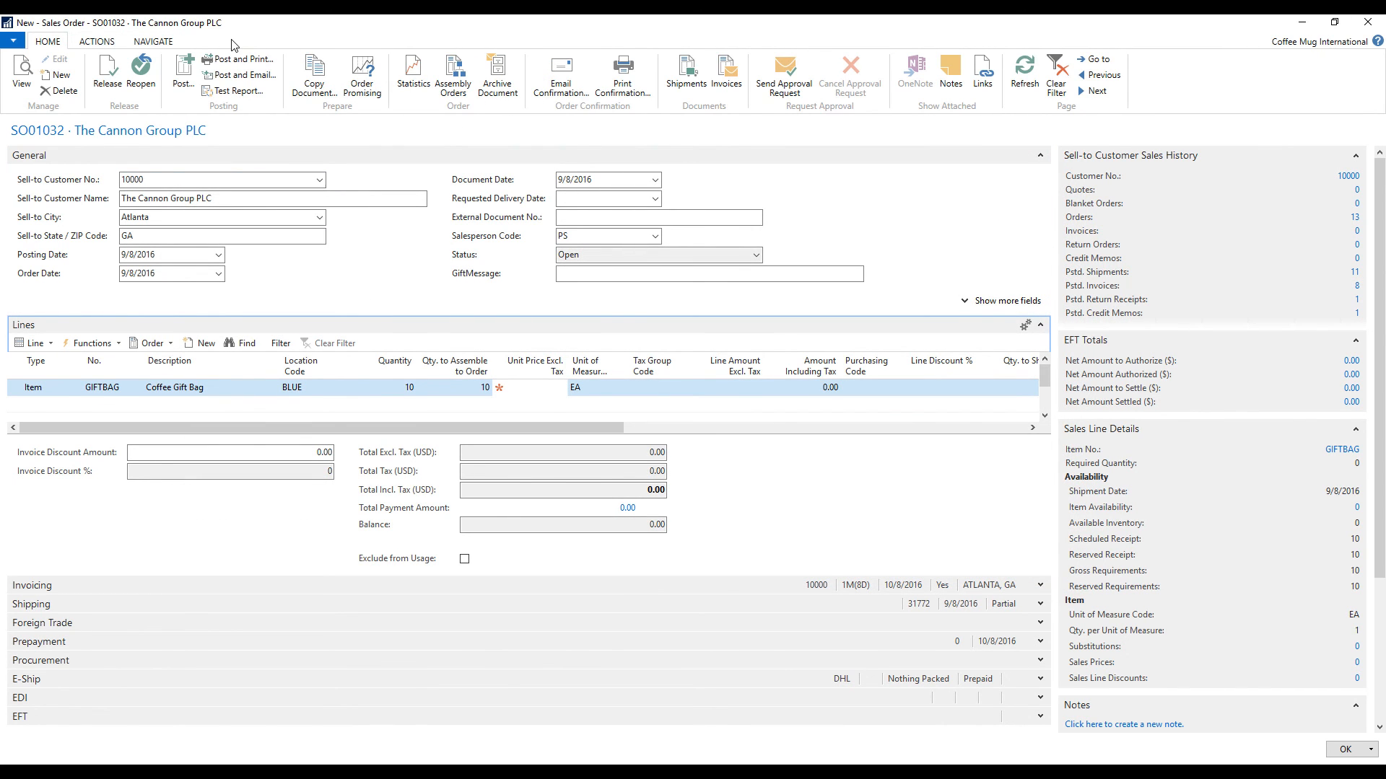
{"action": "left_click", "coordinate": [108, 74]}
{"action": "left_click", "coordinate": [183, 70]}
{"action": "left_click", "coordinate": [668, 374]}
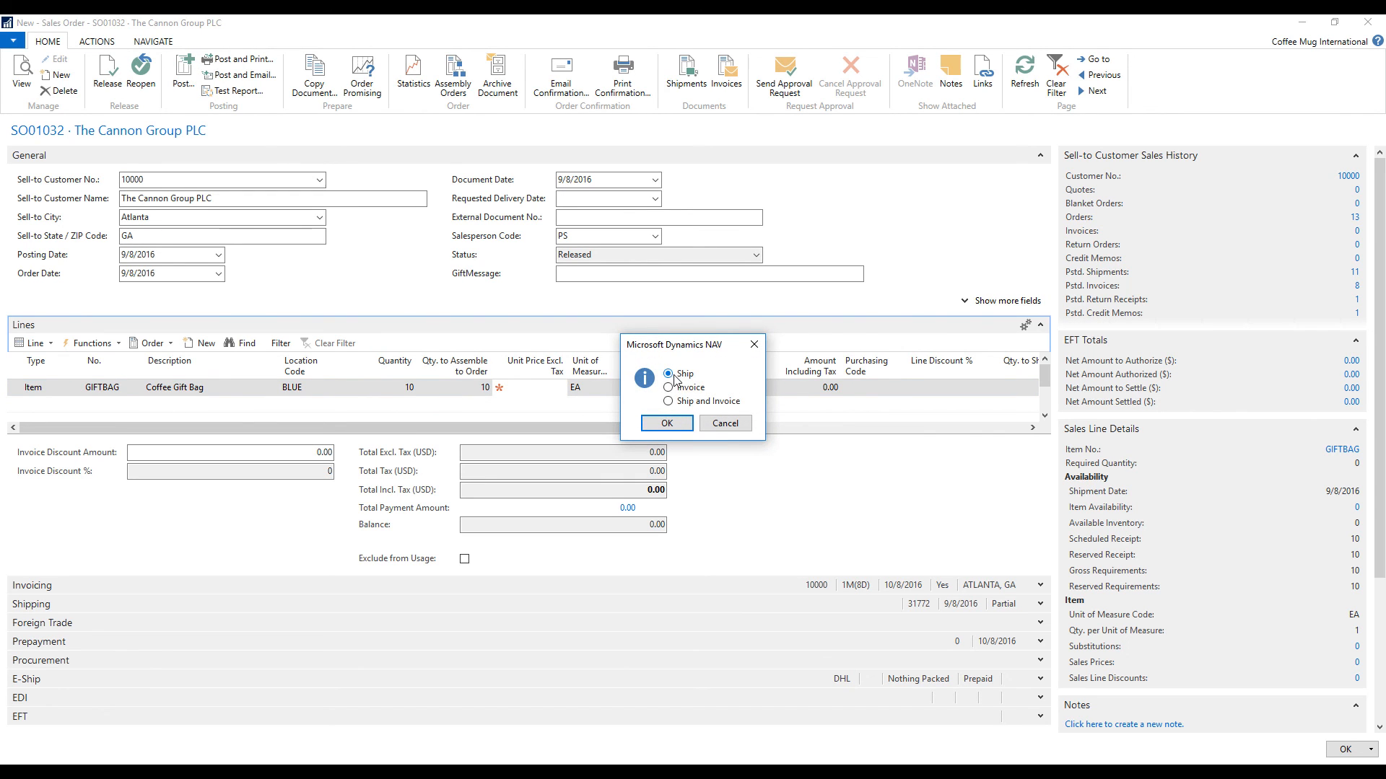
{"action": "left_click", "coordinate": [667, 424]}
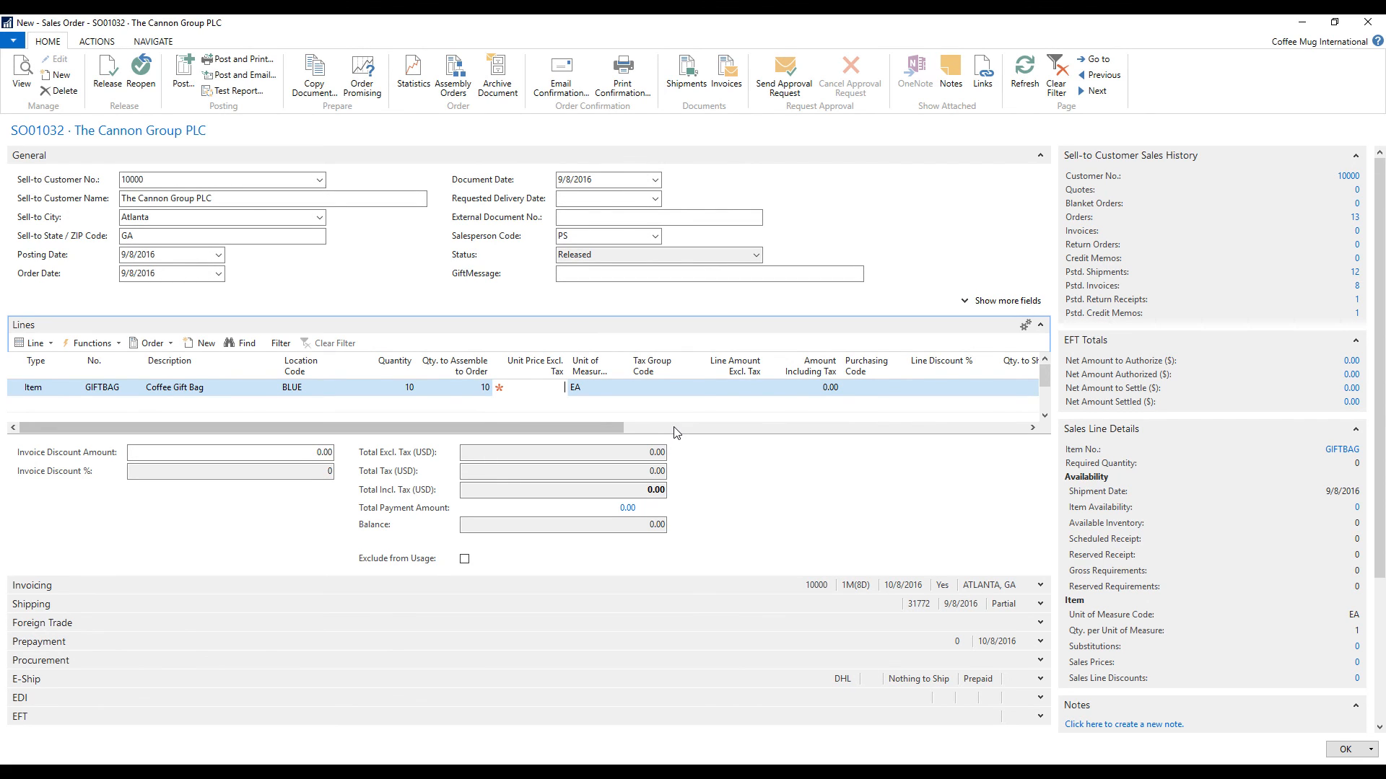
{"action": "left_click", "coordinate": [153, 41]}
{"action": "left_click", "coordinate": [197, 59]}
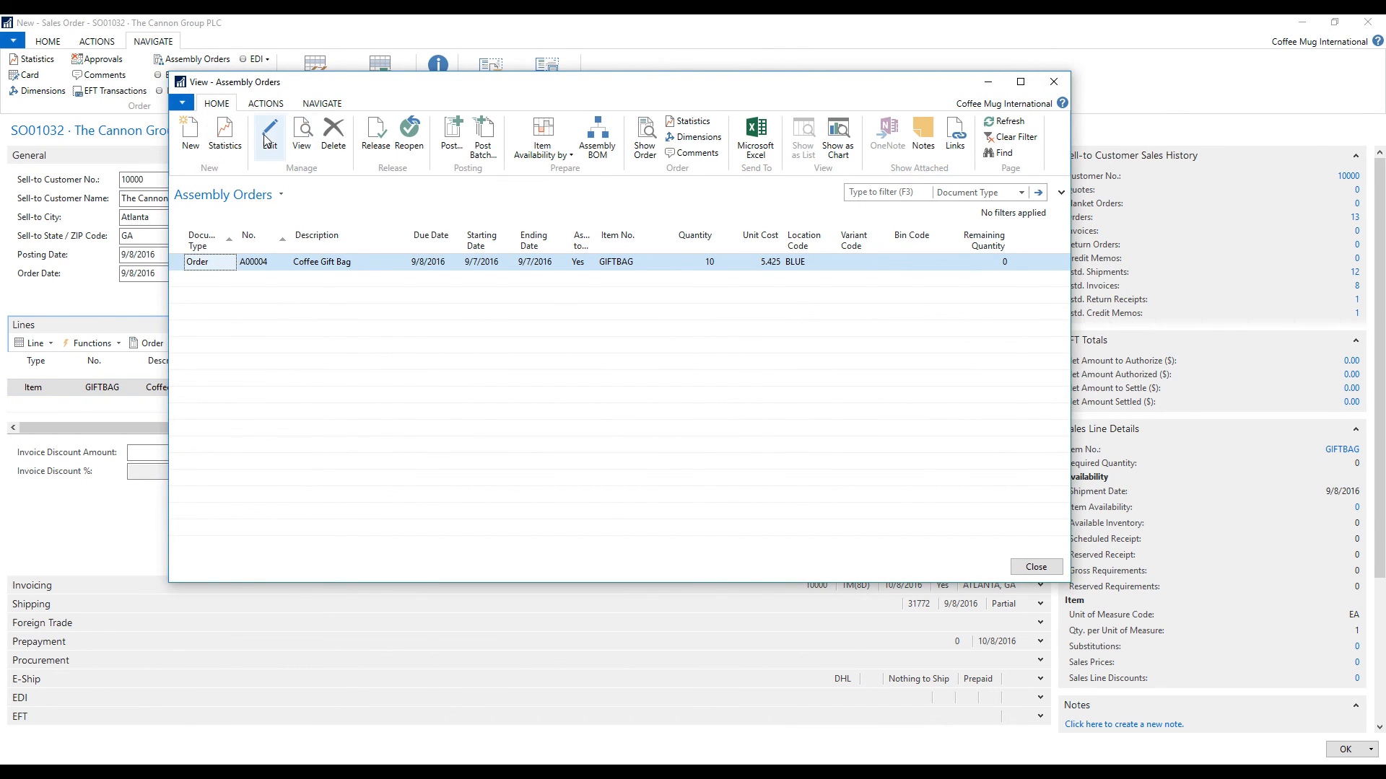
{"action": "left_click", "coordinate": [271, 138]}
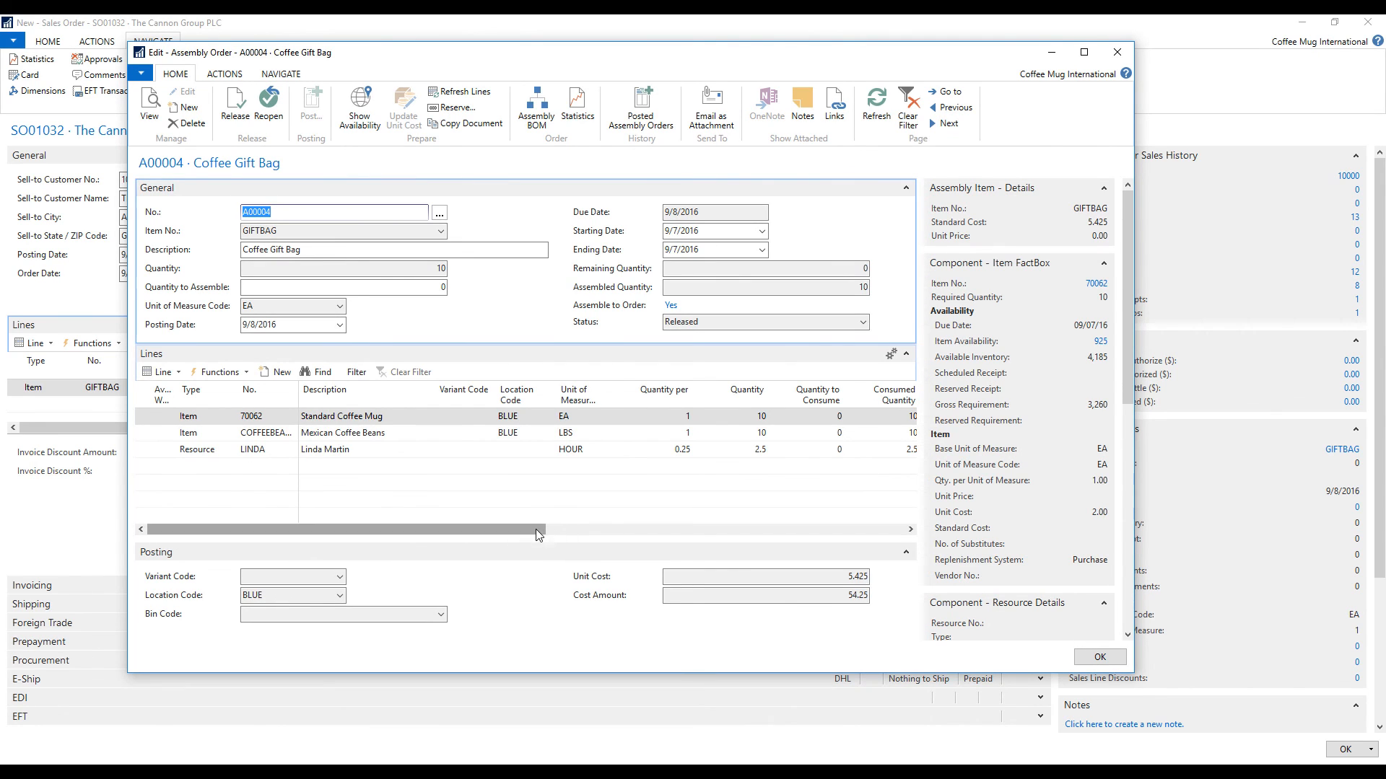
{"action": "left_click_drag", "start_coordinate": [536, 530], "coordinate": [628, 530]}
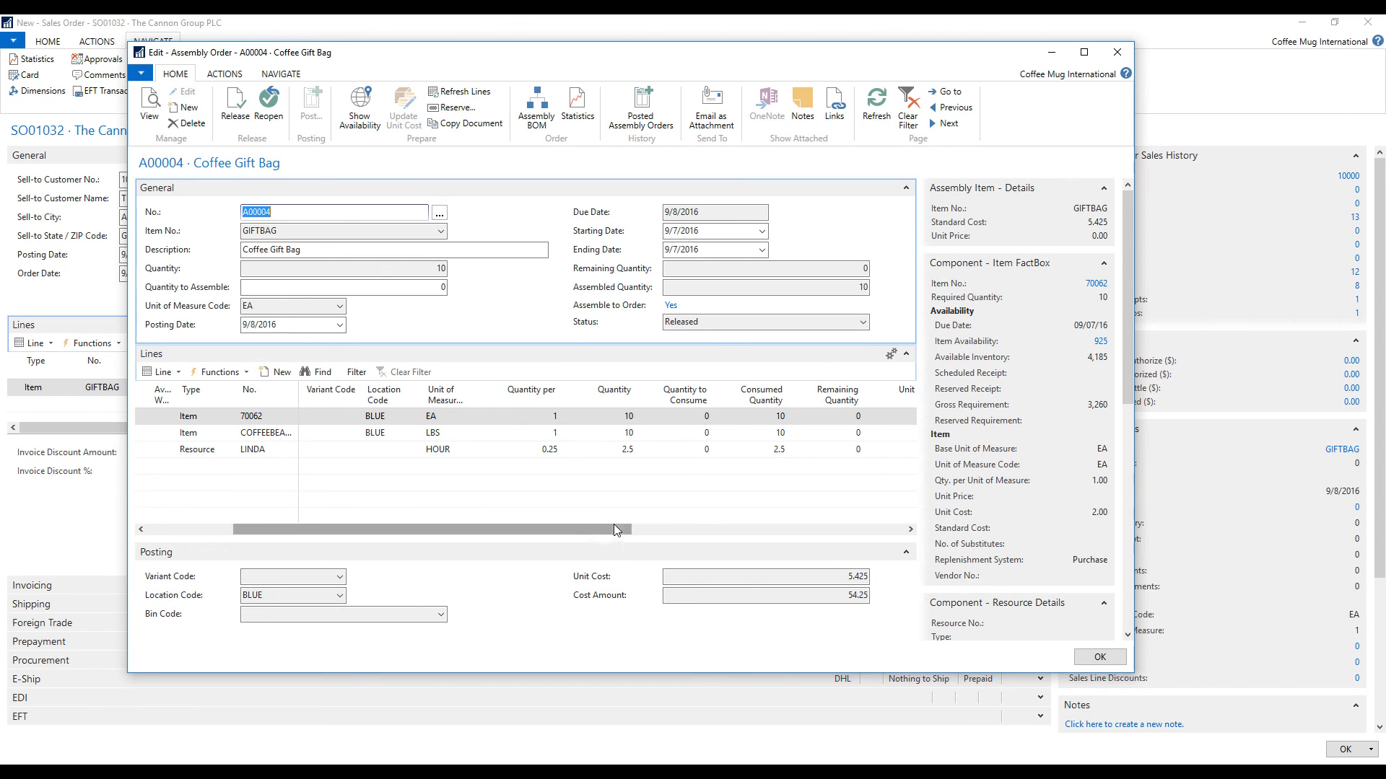
{"action": "left_click_drag", "start_coordinate": [601, 530], "coordinate": [740, 539]}
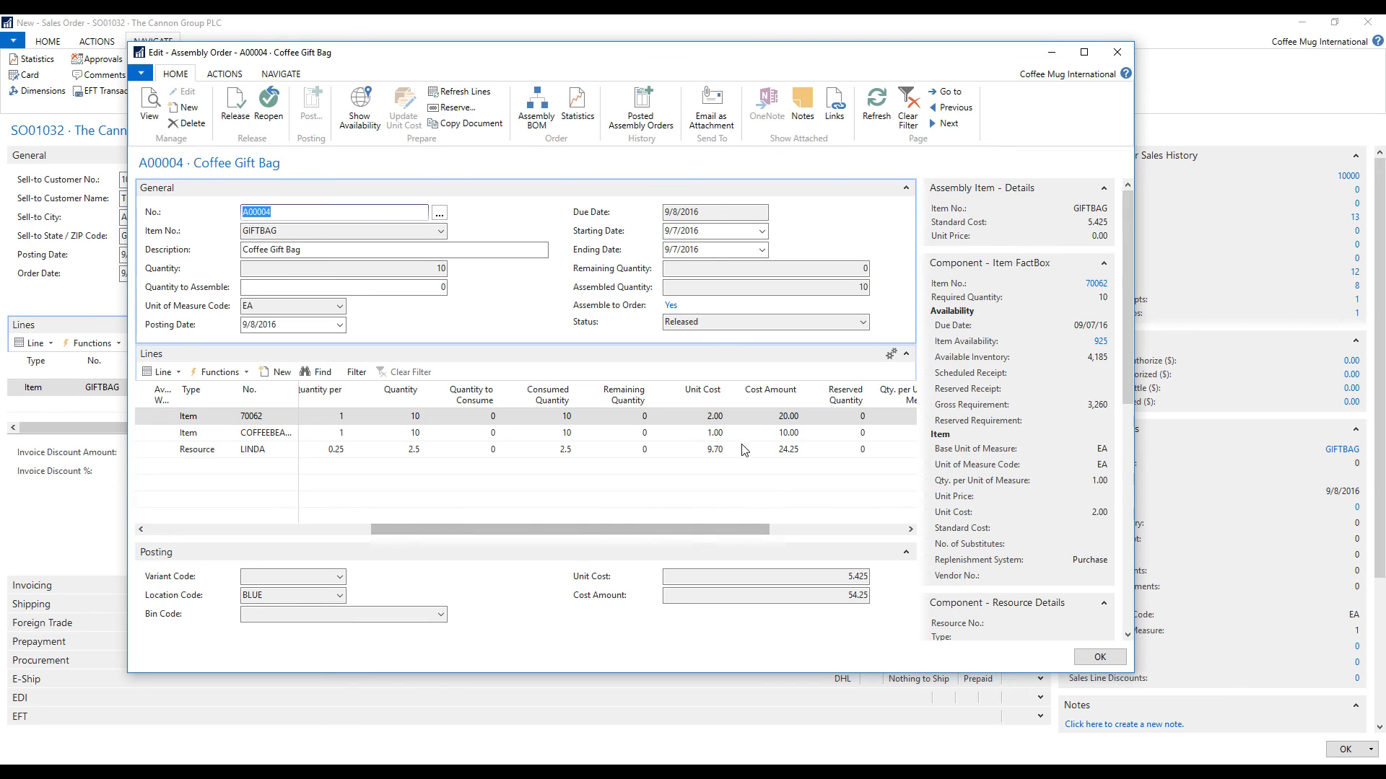
{"action": "left_click", "coordinate": [1118, 55]}
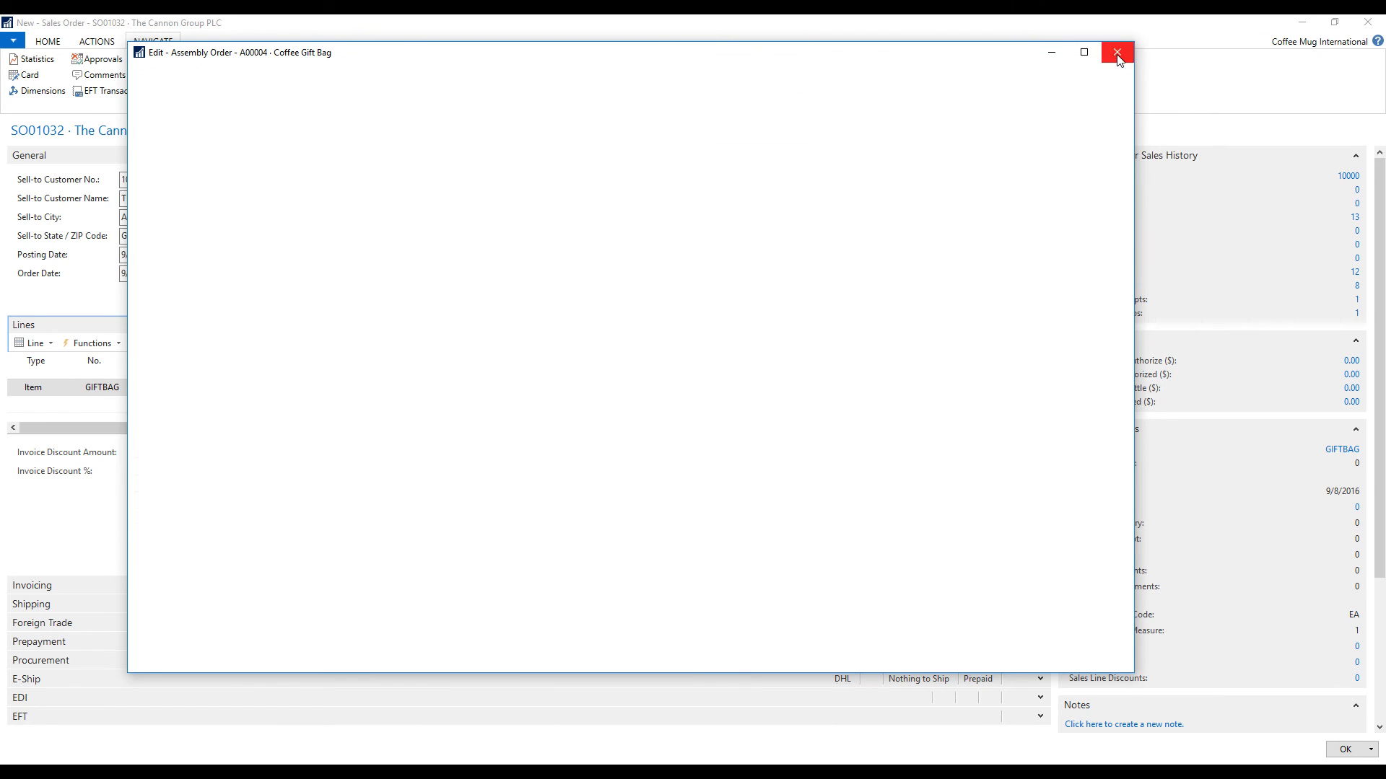
{"action": "left_click", "coordinate": [1054, 83]}
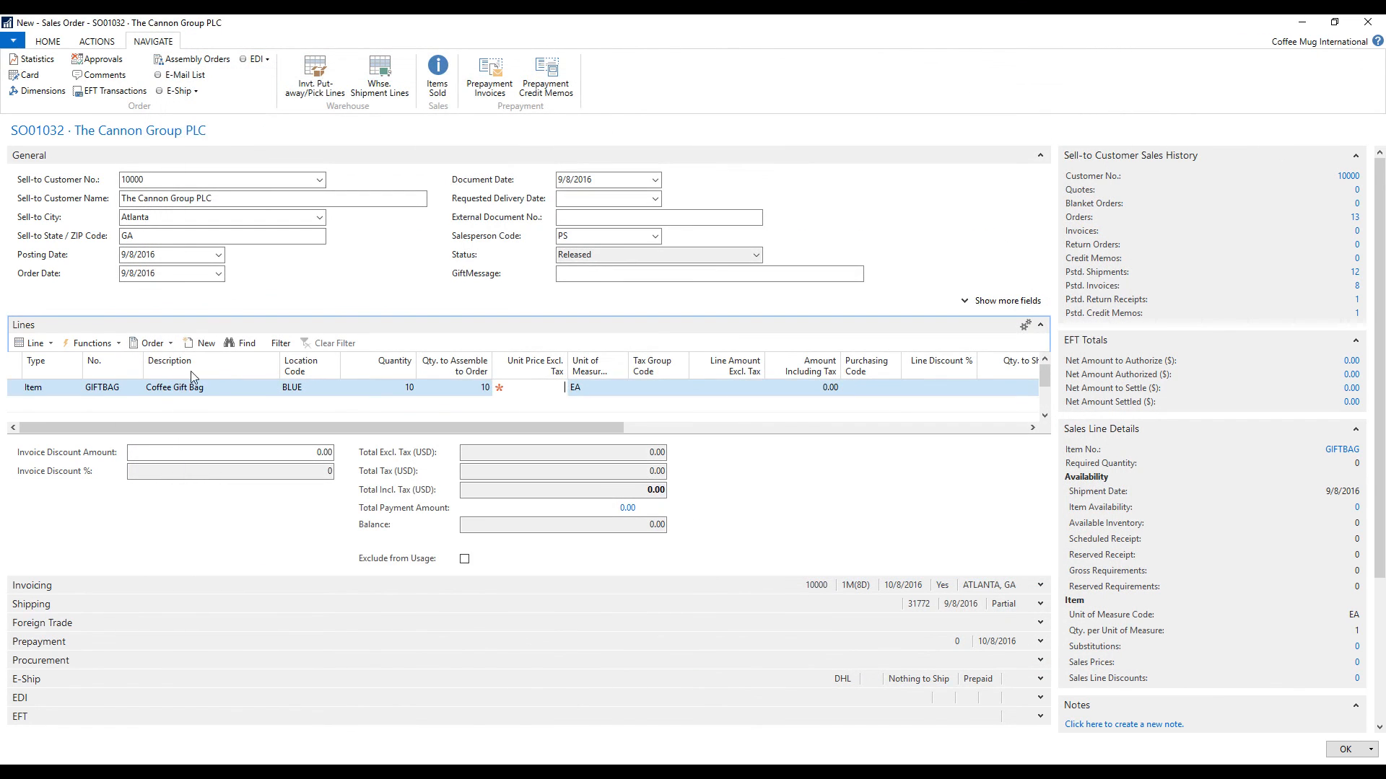
- Show GIFTBAG's item ledger entries via the advanced item lookup and widen the window
{"action": "left_click", "coordinate": [104, 388]}
{"action": "left_click", "coordinate": [137, 388]}
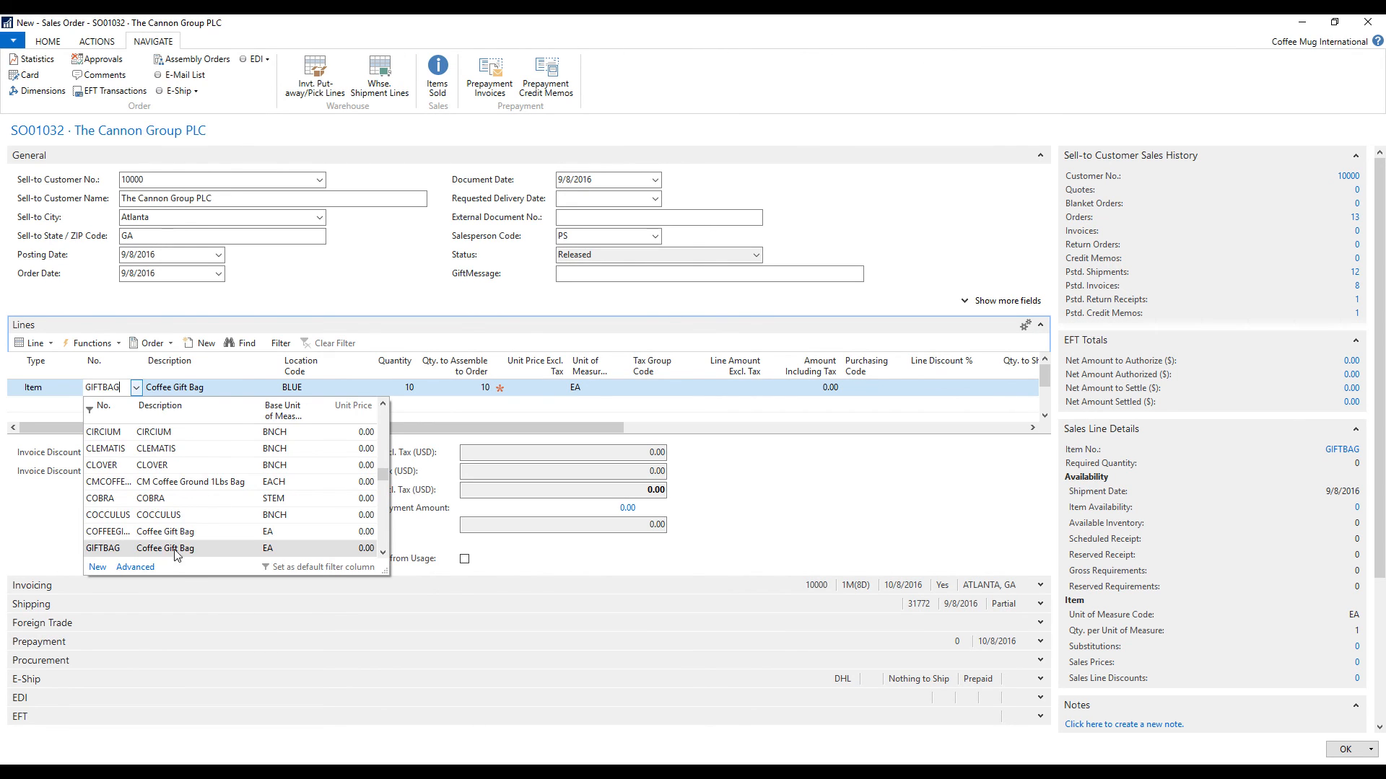
{"action": "left_click", "coordinate": [135, 567]}
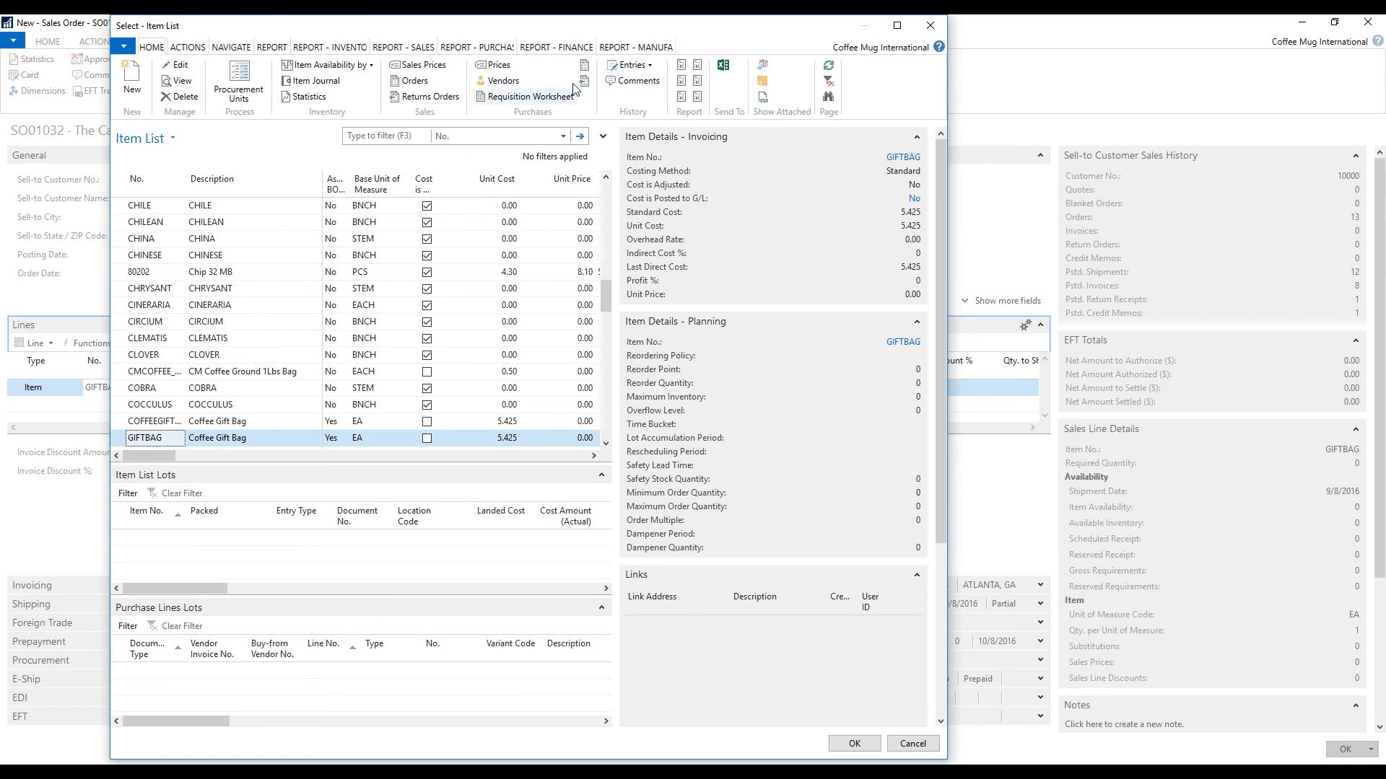
{"action": "left_click", "coordinate": [633, 66]}
{"action": "left_click", "coordinate": [554, 82]}
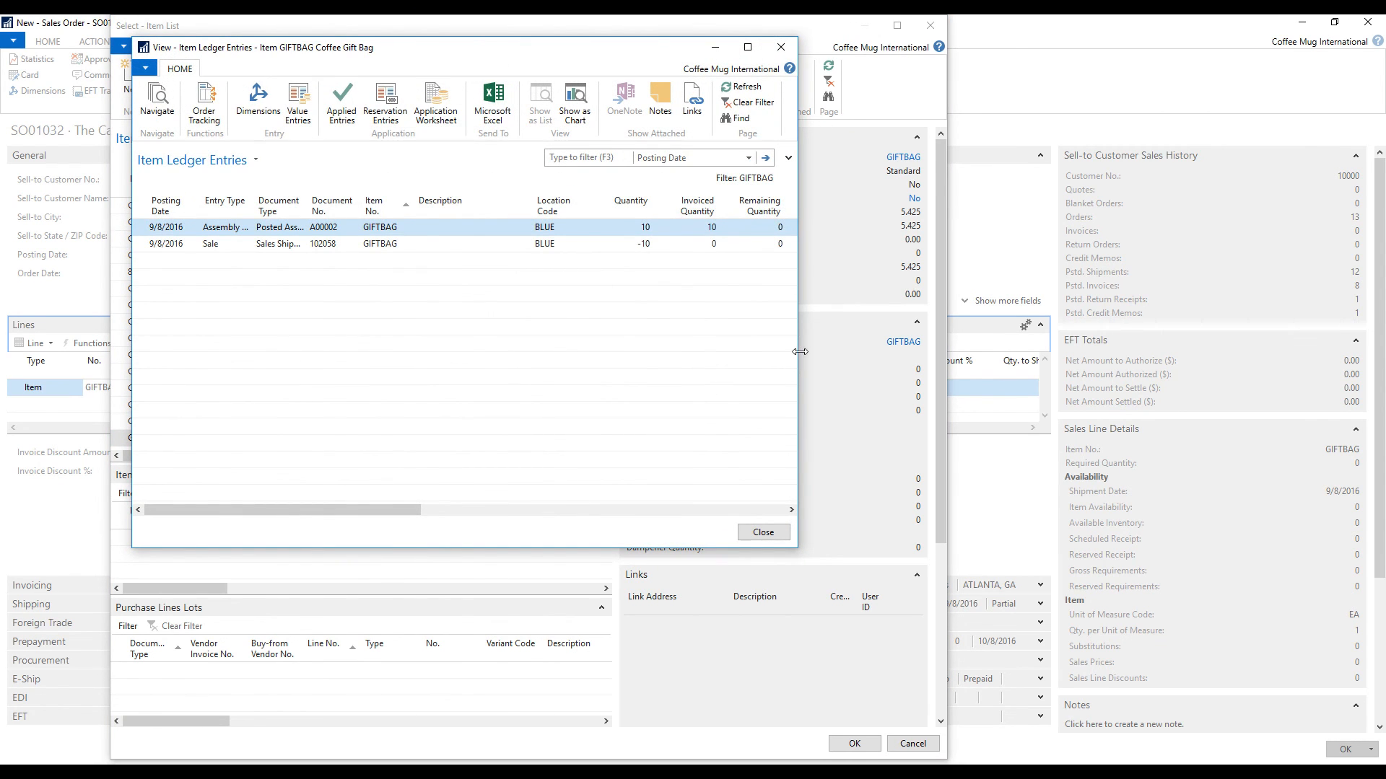
{"action": "left_click_drag", "start_coordinate": [796, 355], "coordinate": [1131, 358]}
{"action": "left_click_drag", "start_coordinate": [839, 509], "coordinate": [433, 514]}
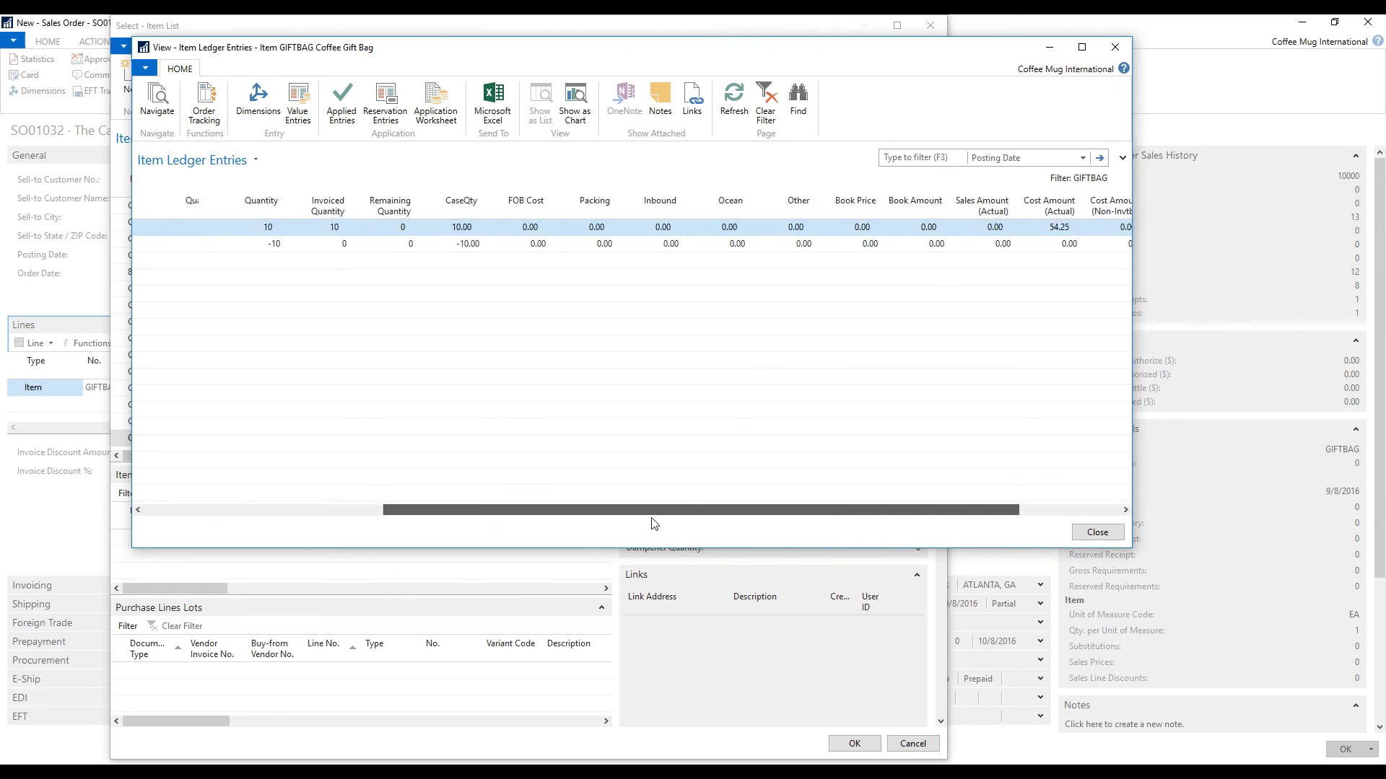